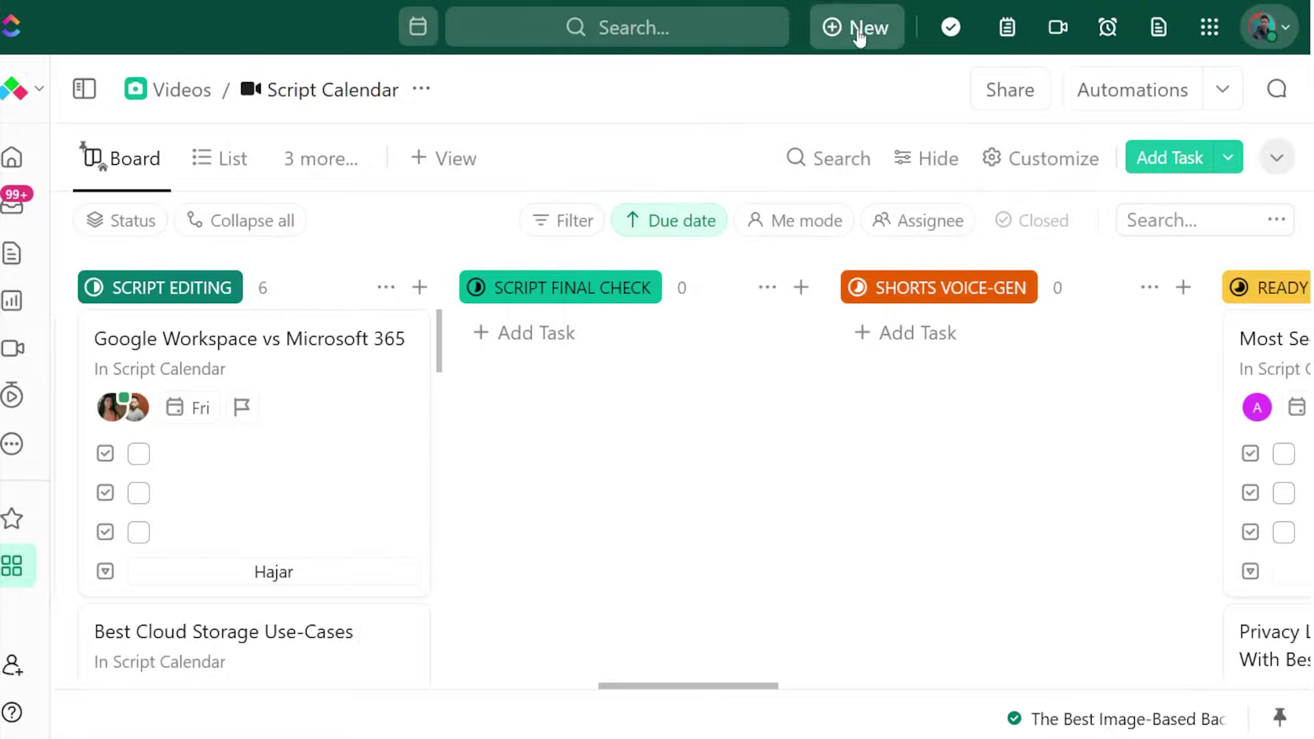
- Start a new task named 'Test task', assigned to Me and due this weekend
click(855, 28)
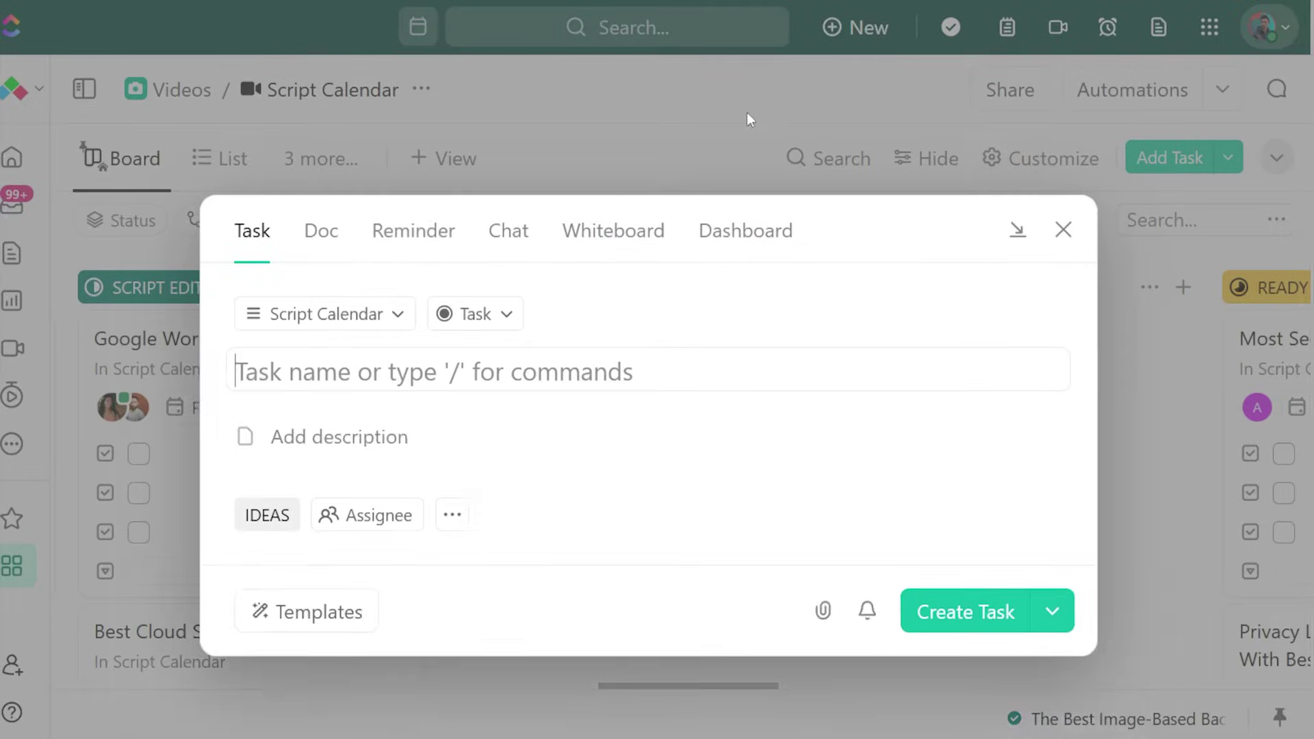
text(Test ts)
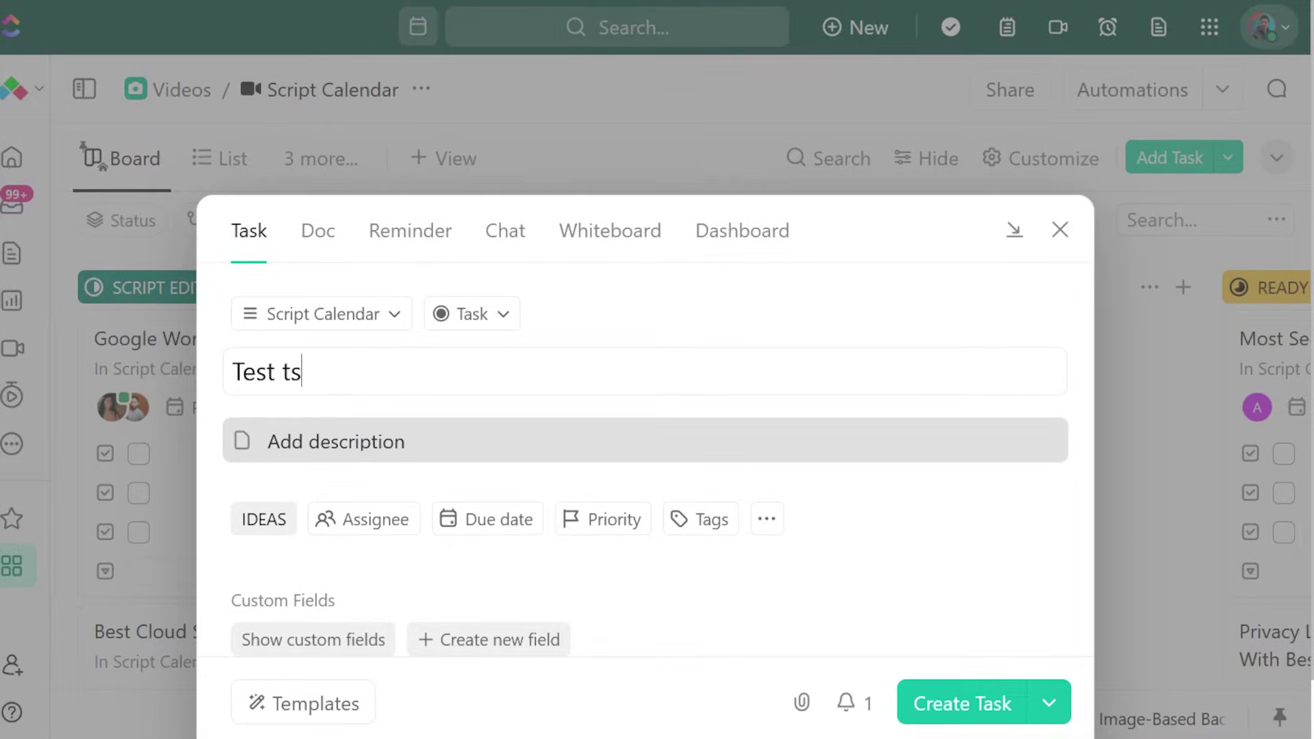
key(BackSpace)
text(ask)
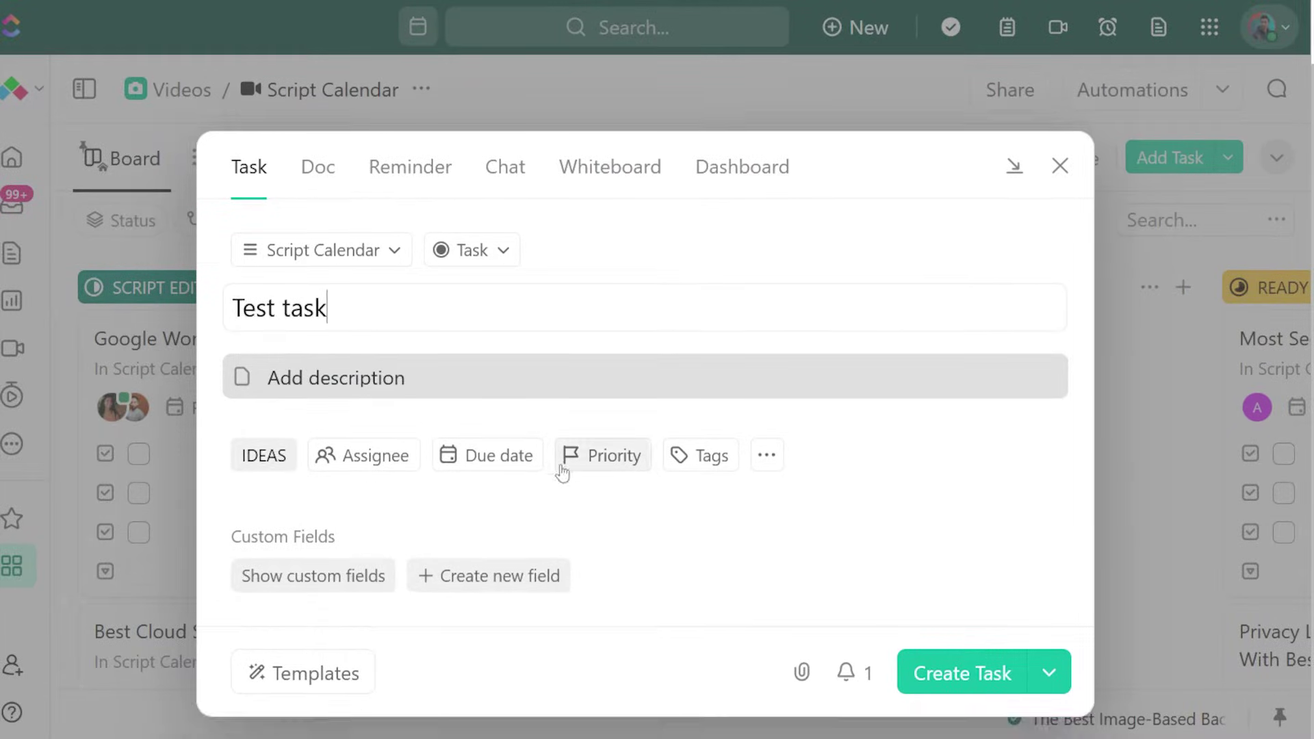
click(376, 457)
click(407, 369)
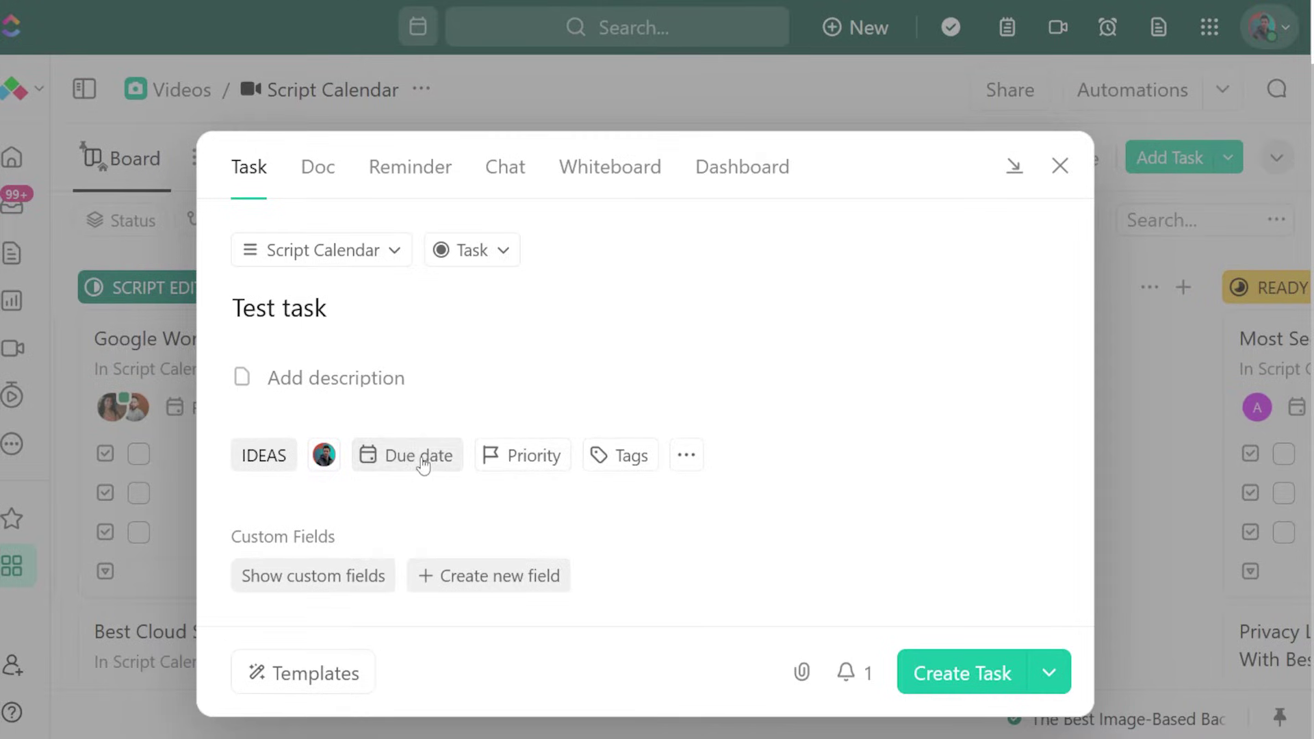
click(419, 457)
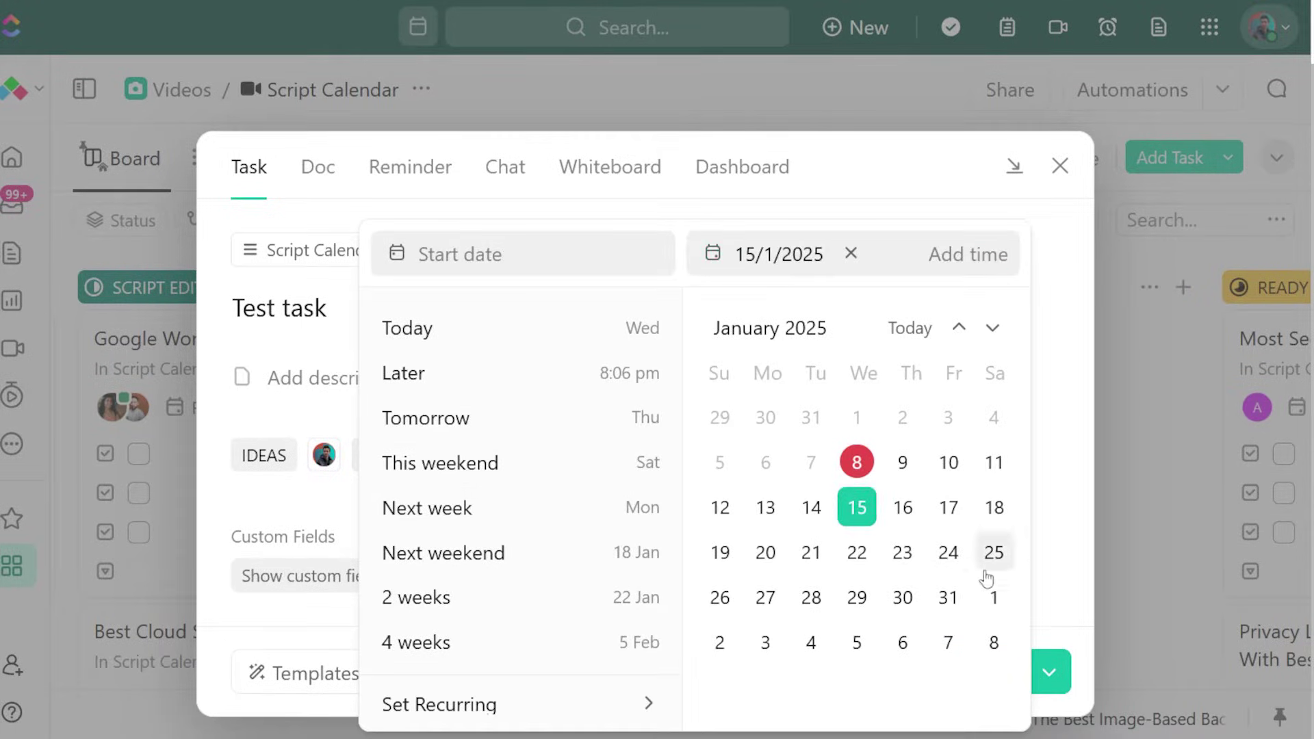
click(485, 464)
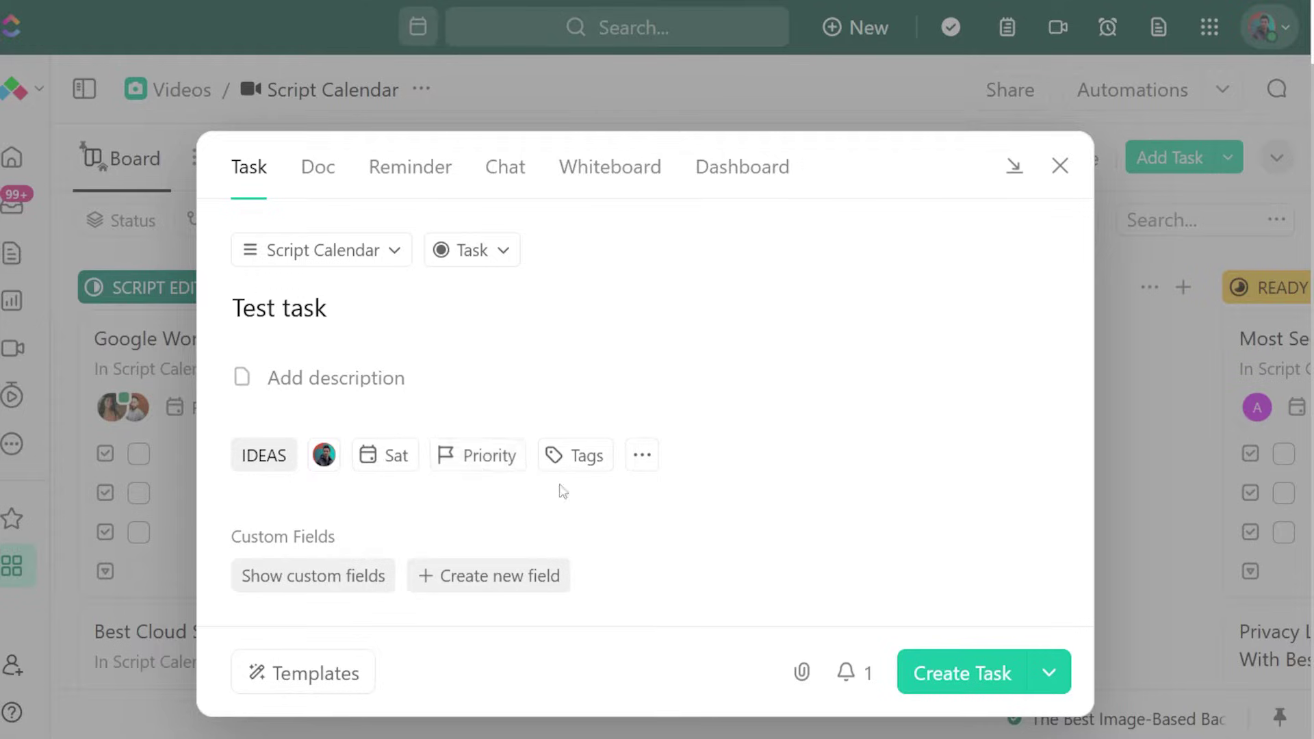
- Set the task to urgent priority, and add then remove the overdue tag
click(521, 191)
click(613, 457)
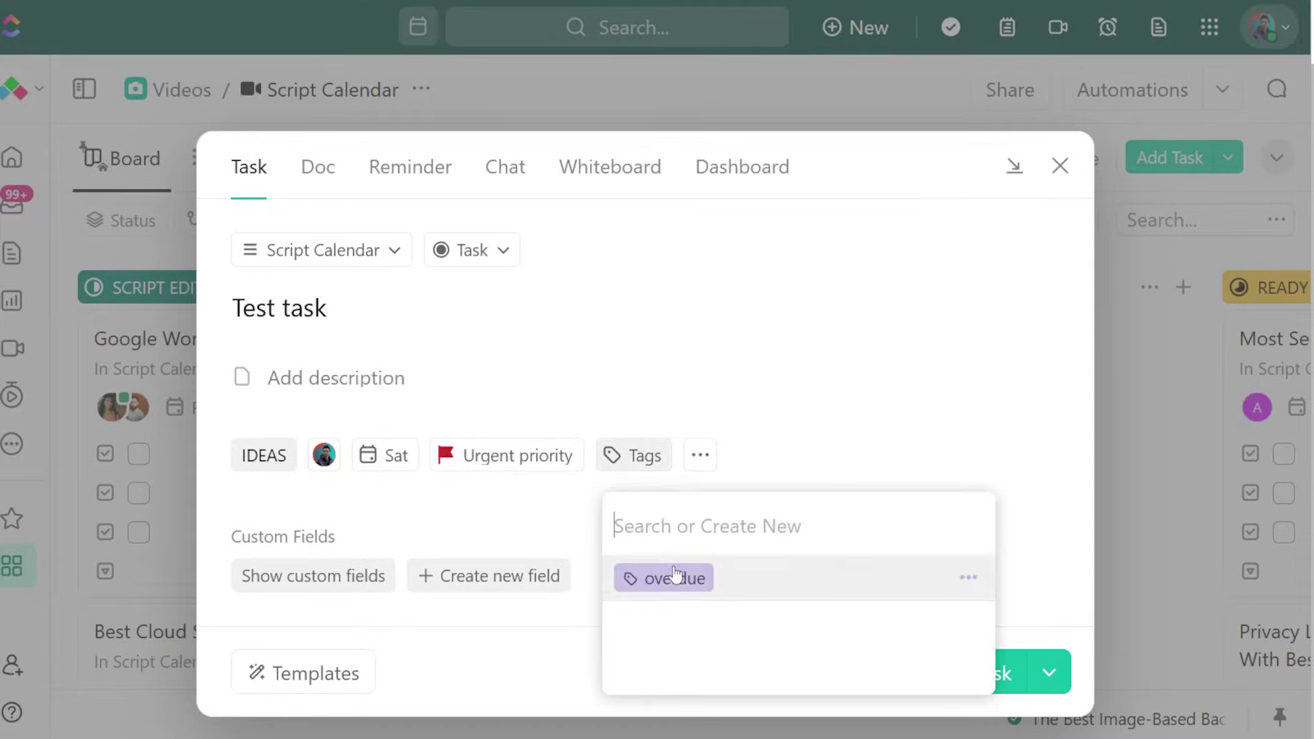
click(674, 580)
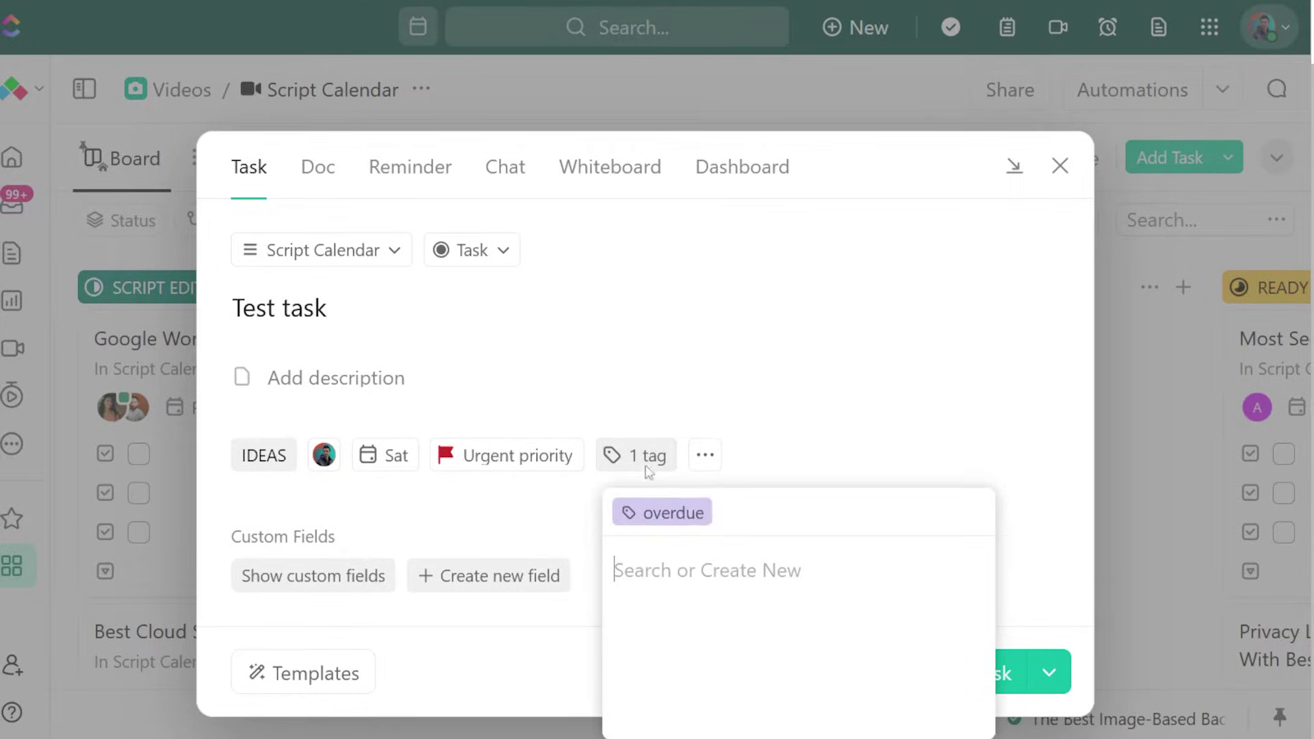
click(697, 513)
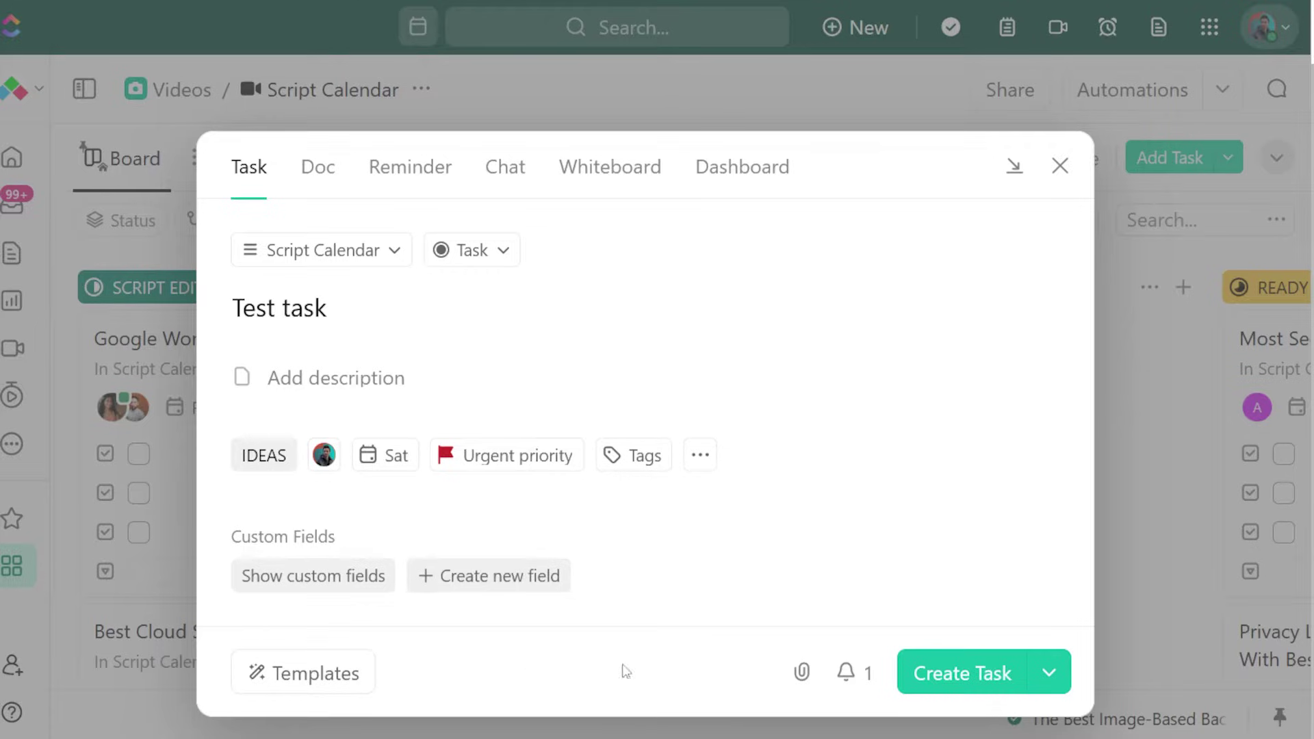
click(317, 167)
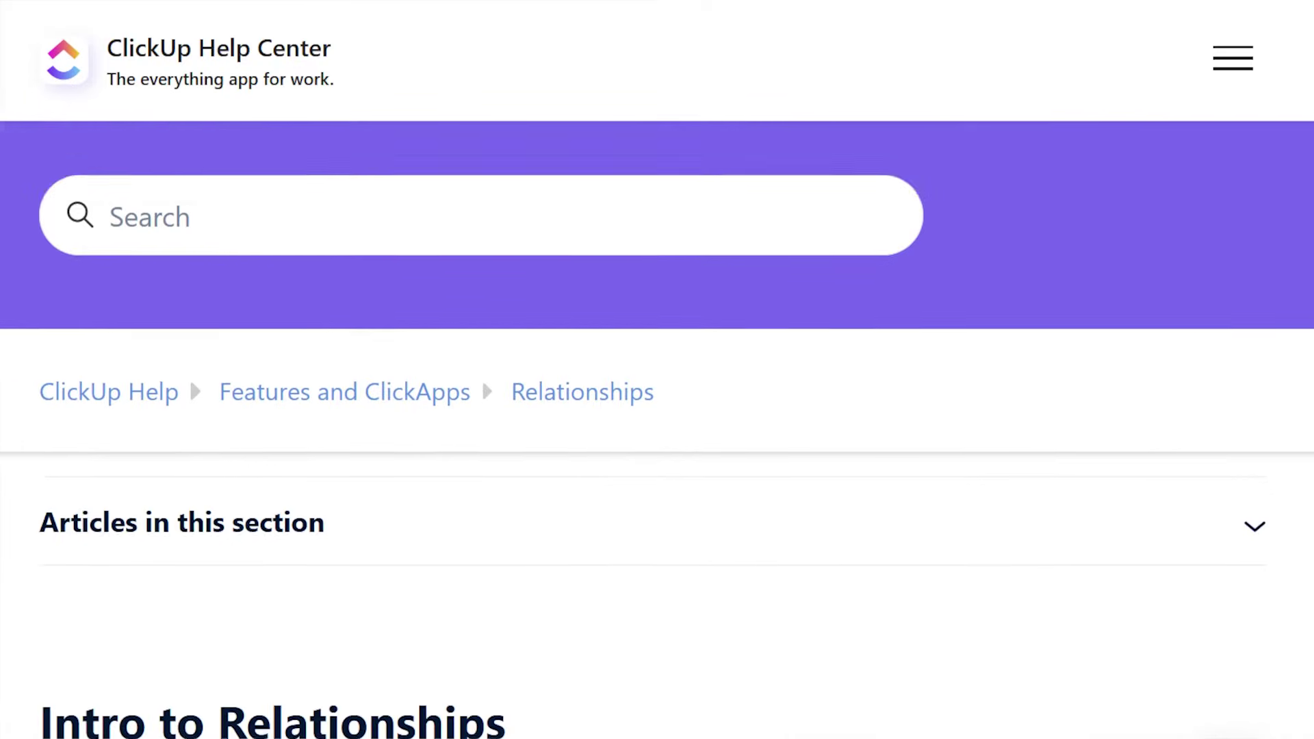
- Scroll the Intro to Relationships help article down to the Relationship types table
scroll(657, 429, down, 6)
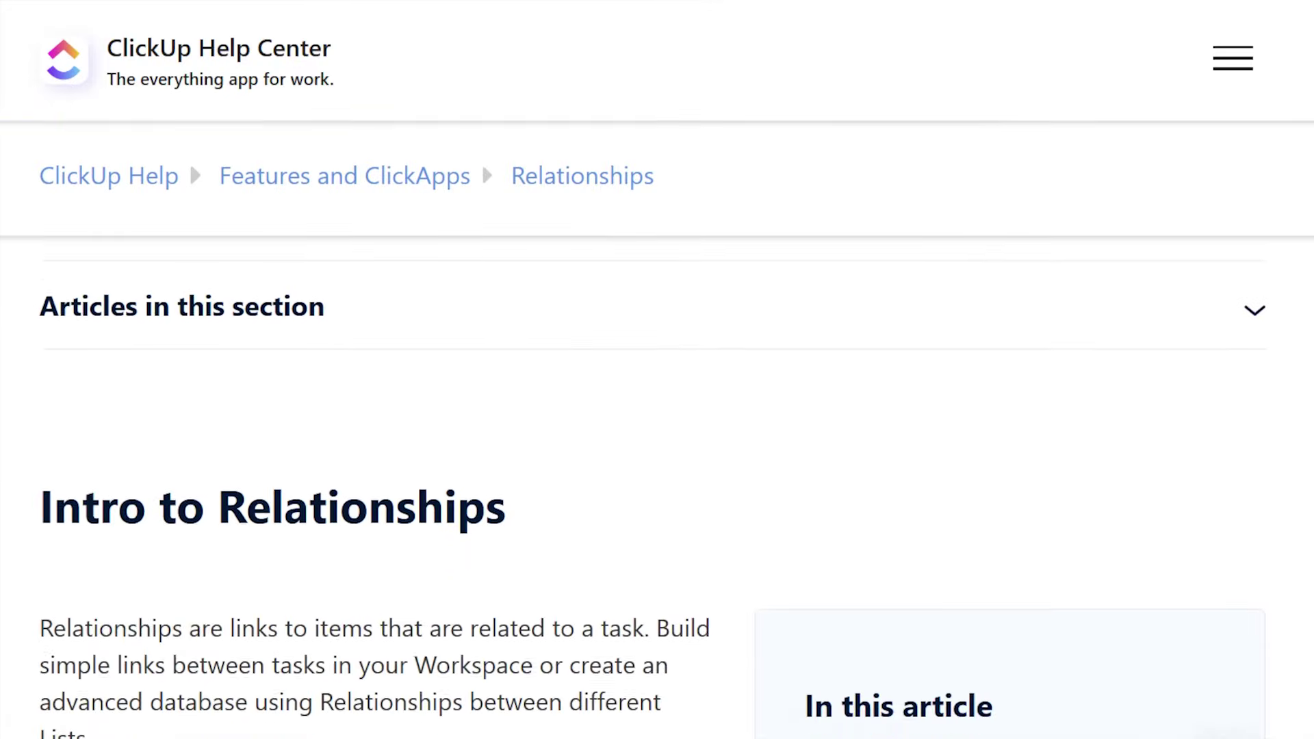
scroll(657, 429, down, 10)
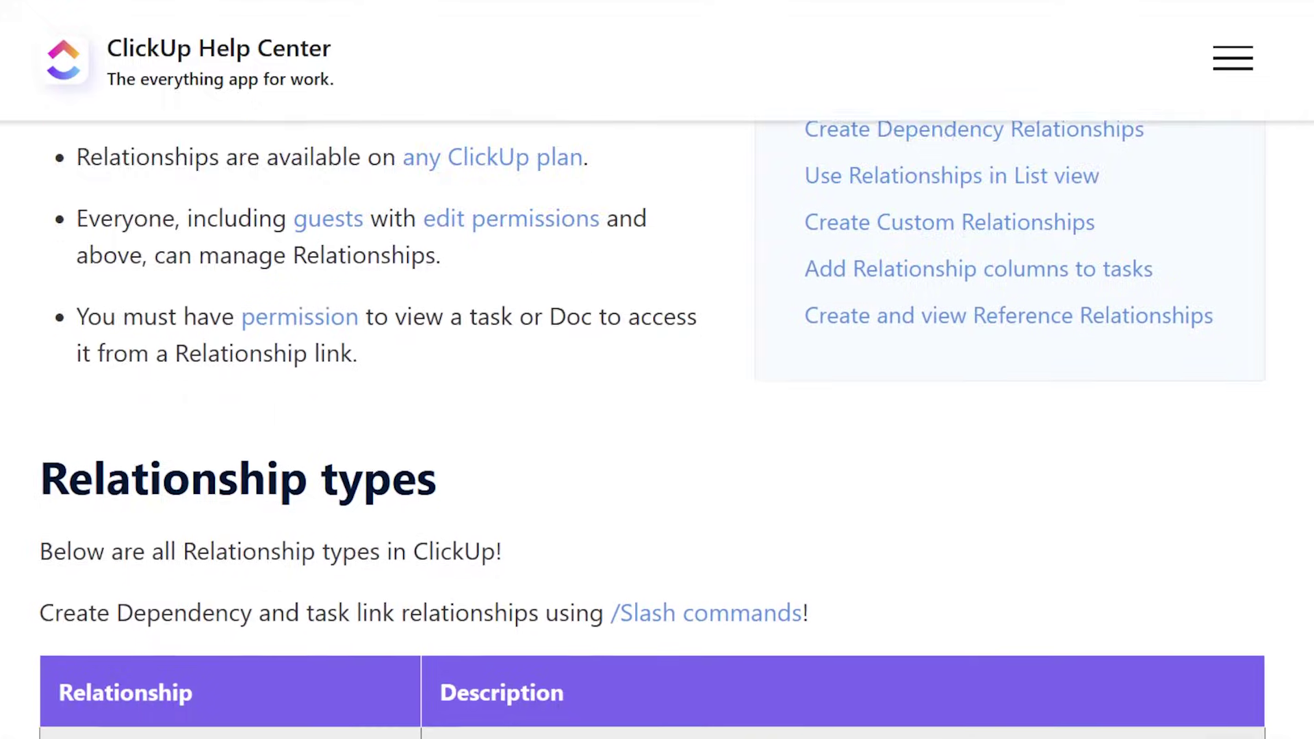
scroll(657, 429, down, 7)
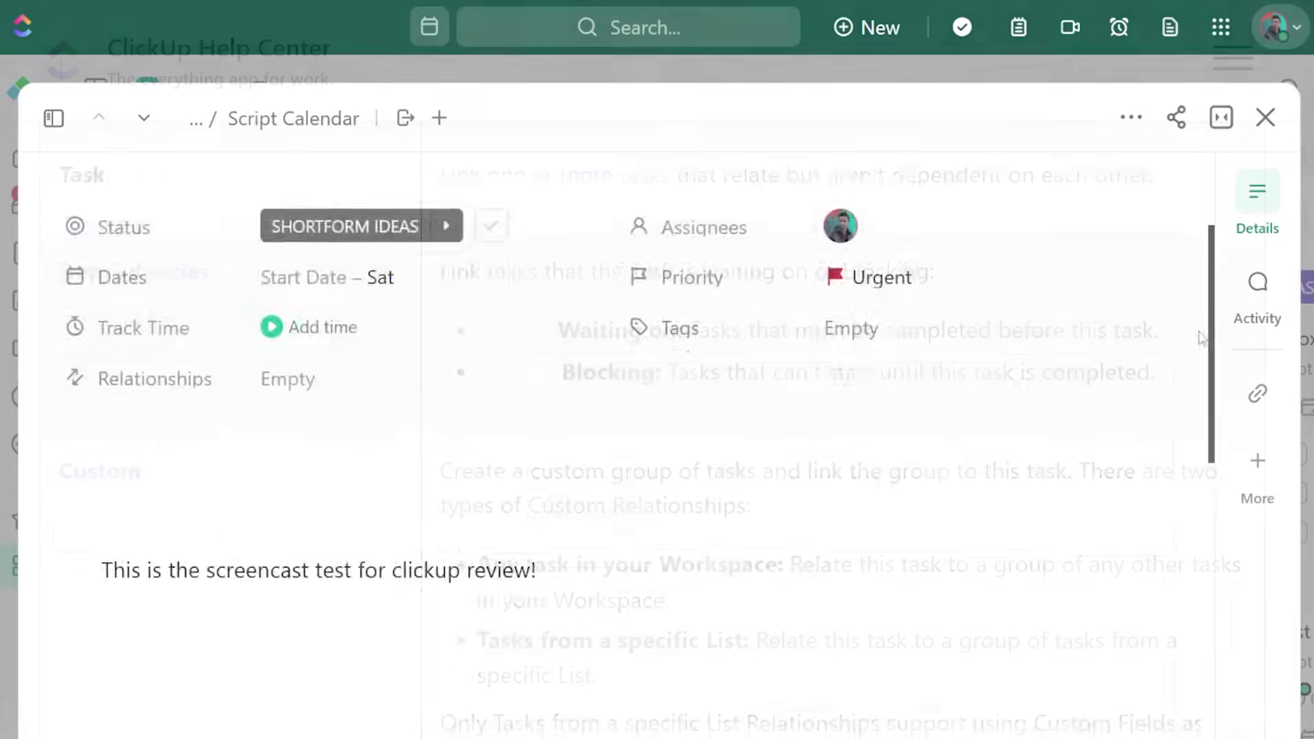
scroll(1172, 572, down, 3)
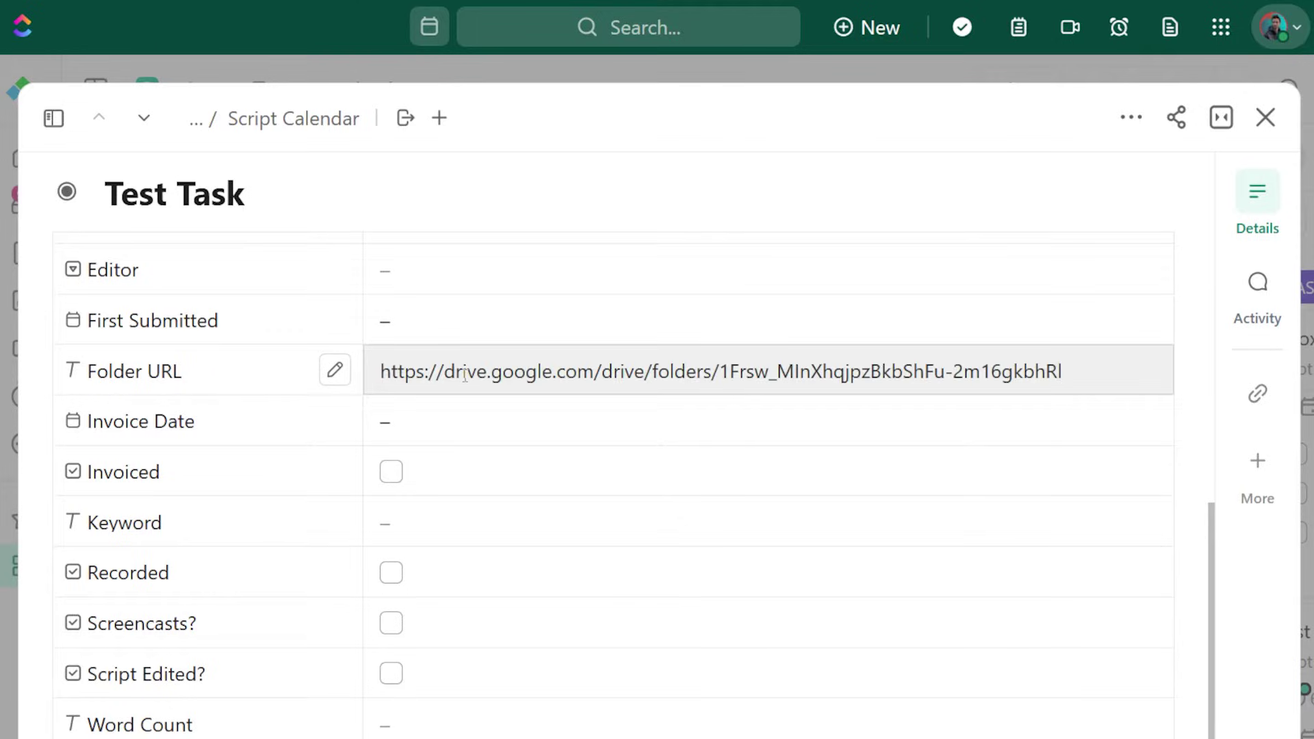
- Look over Test Task's activity history and its links
scroll(1171, 387, up, 10)
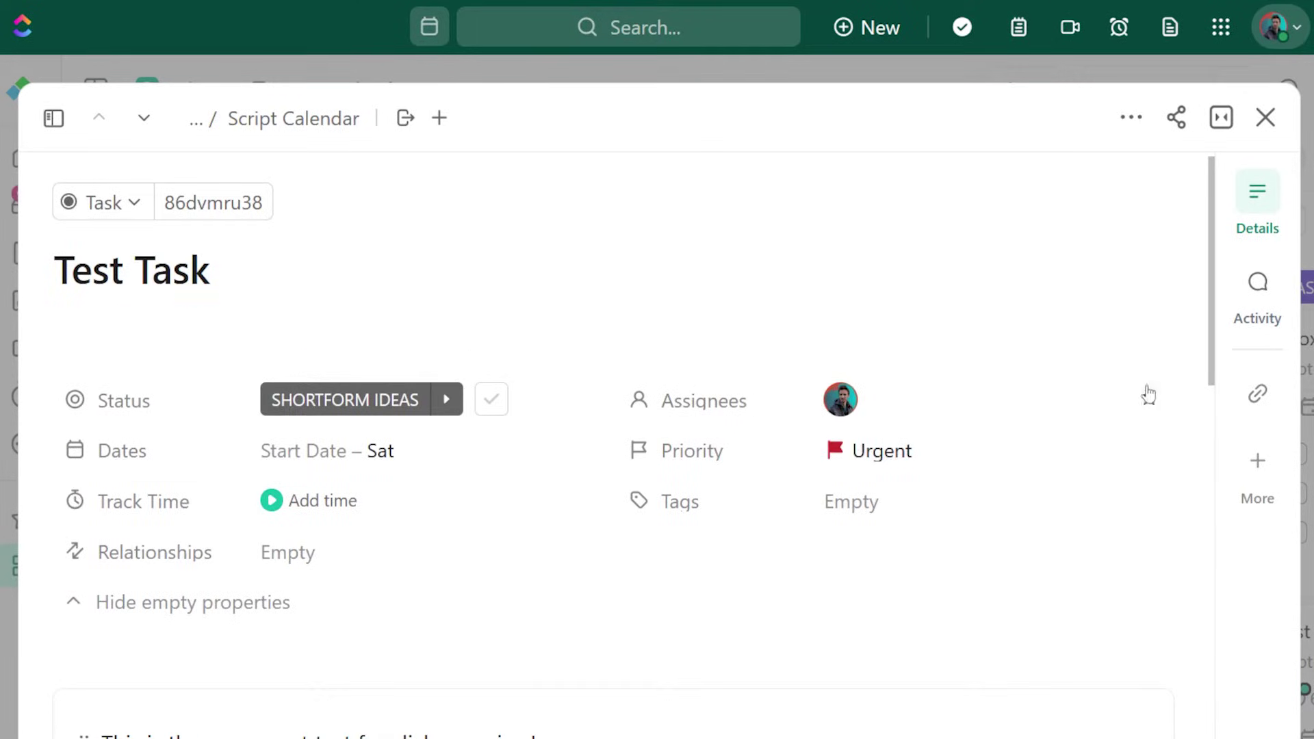
click(1256, 288)
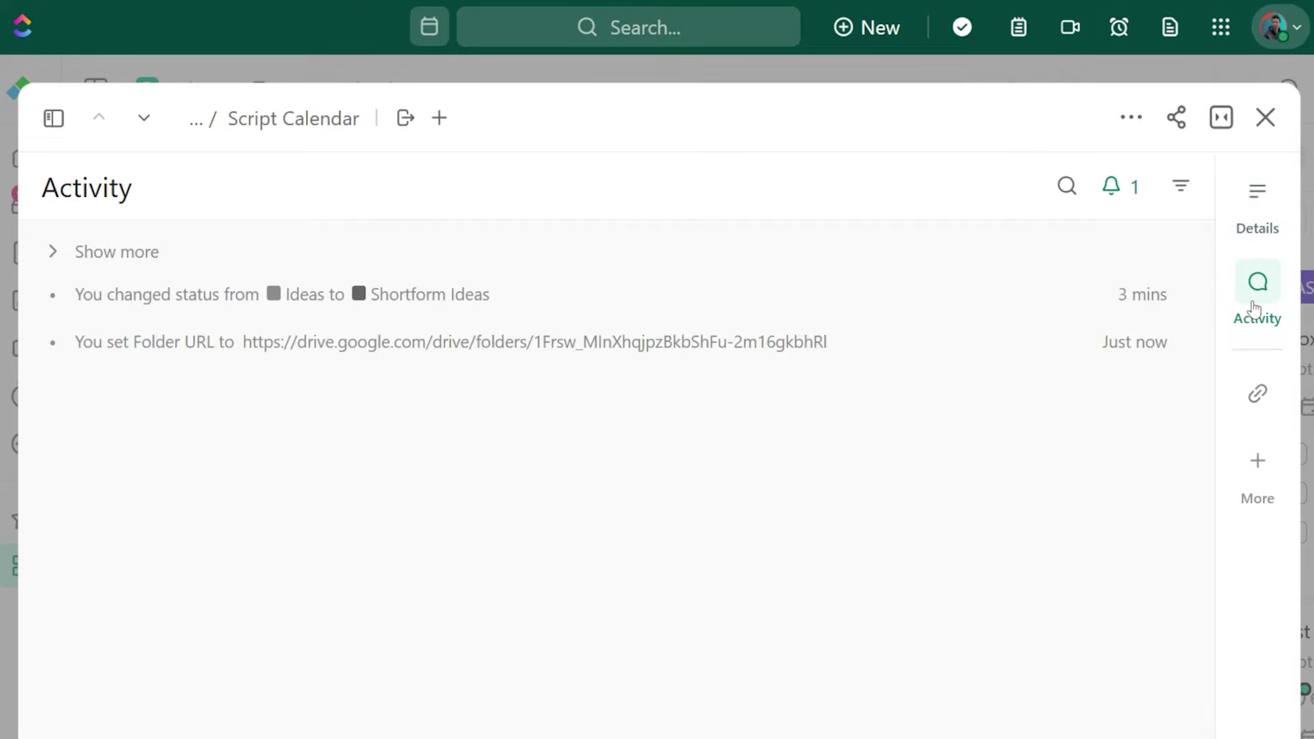
click(1269, 407)
- Drag the photo into Test Task as an attachment and scroll down to Attachments
click(1259, 461)
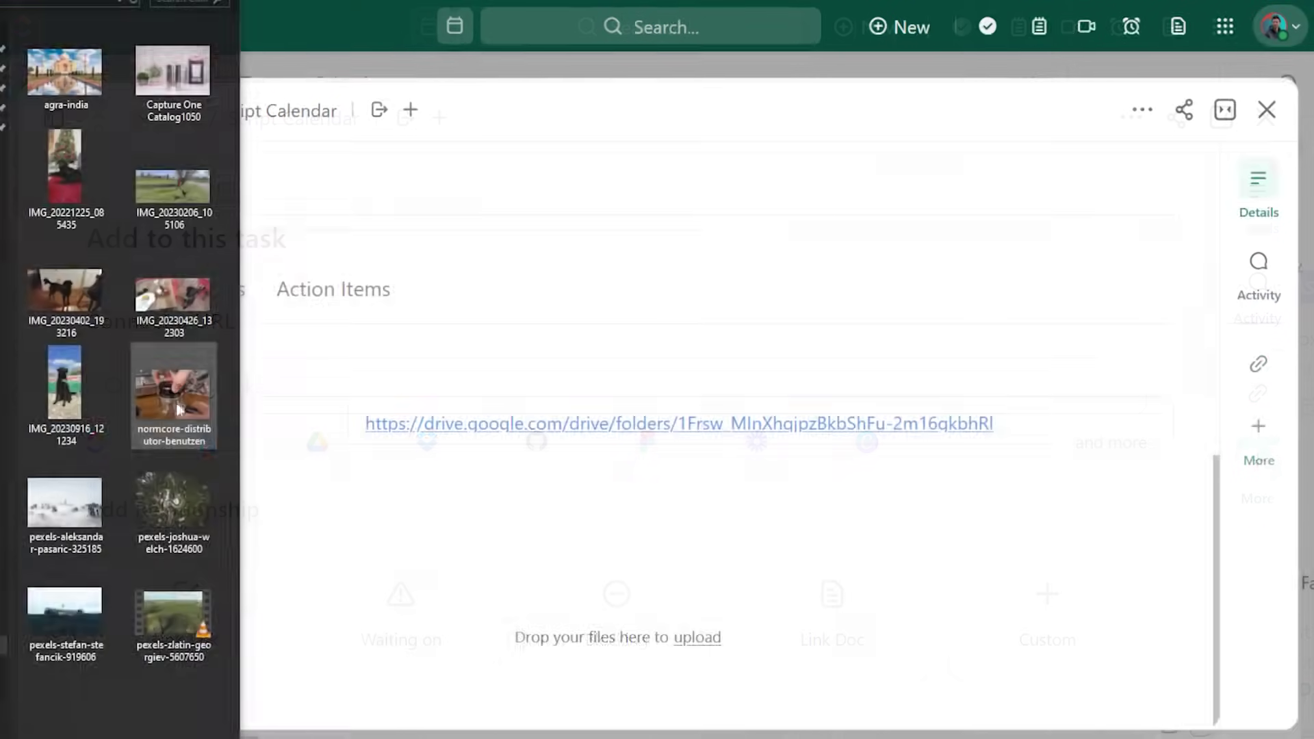
drag(174, 394, 623, 583)
click(320, 268)
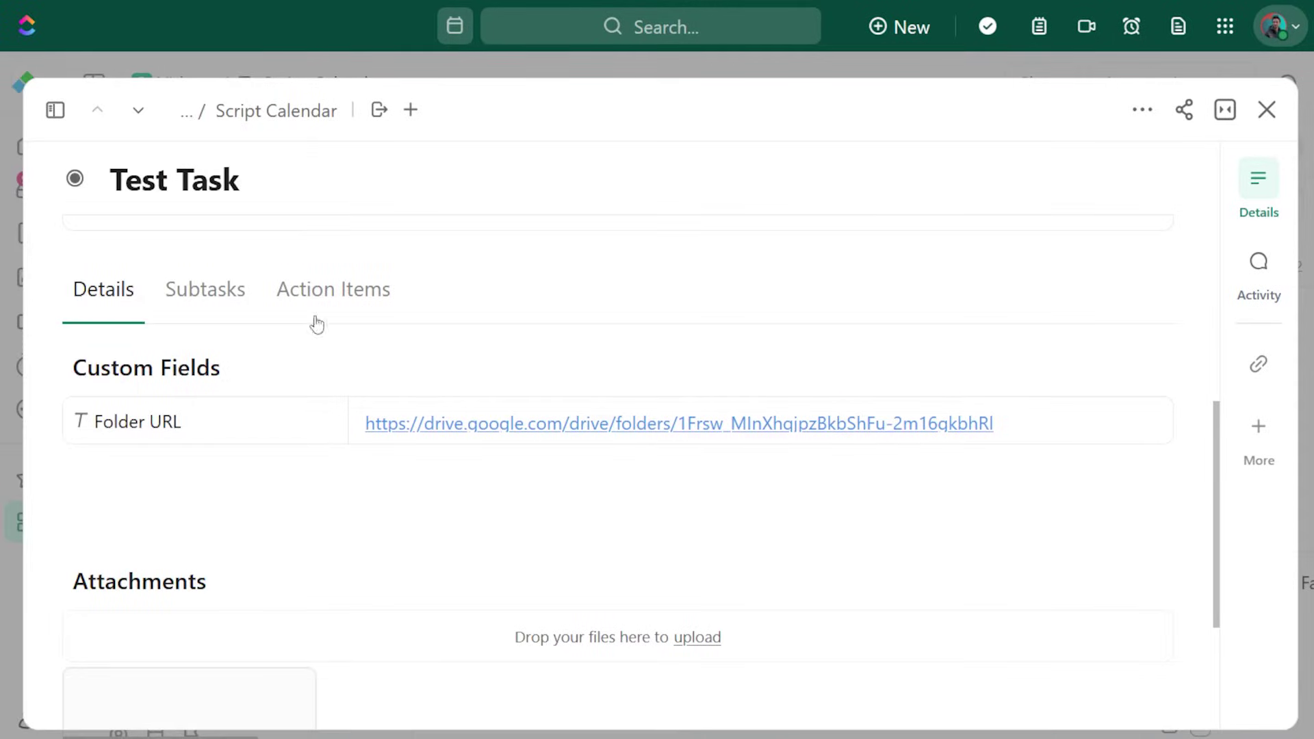
drag(1220, 485, 1217, 587)
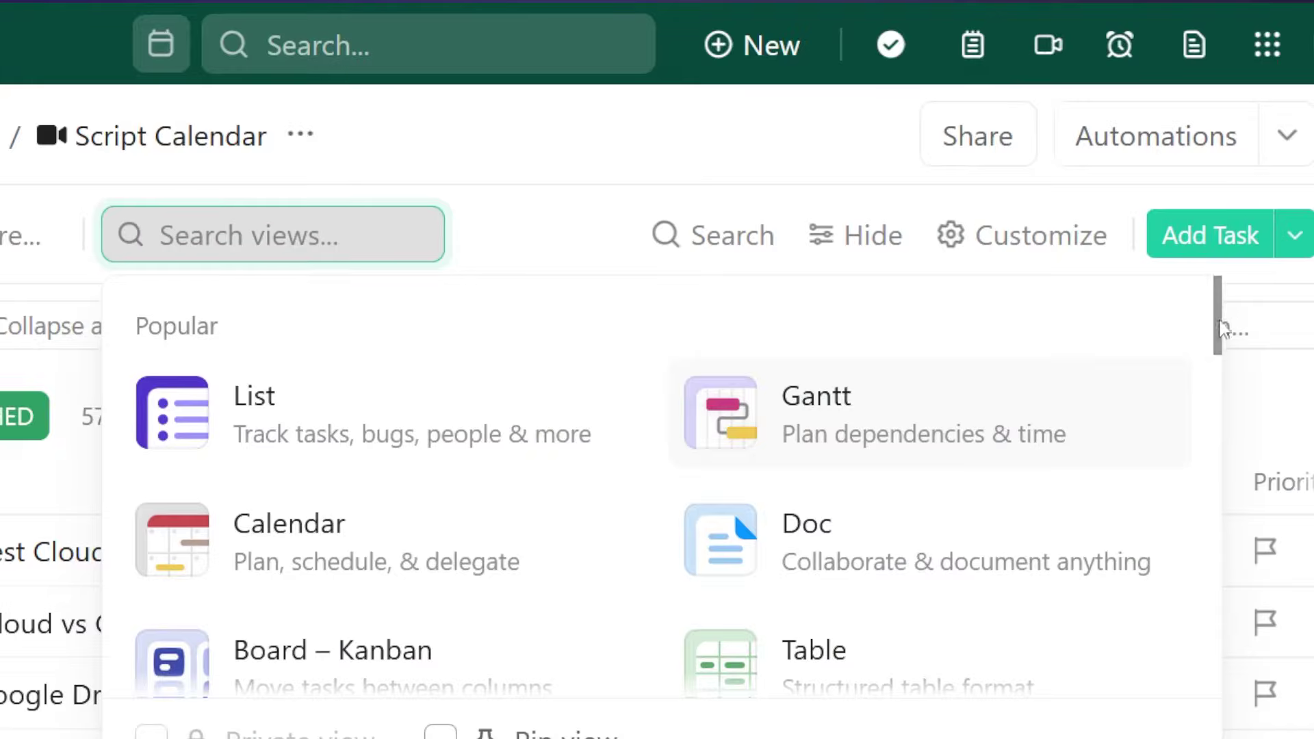
- Open the Project 1 list under Team Space > Projects, showing Tasks 1, 2 and 3
drag(1224, 328, 1177, 664)
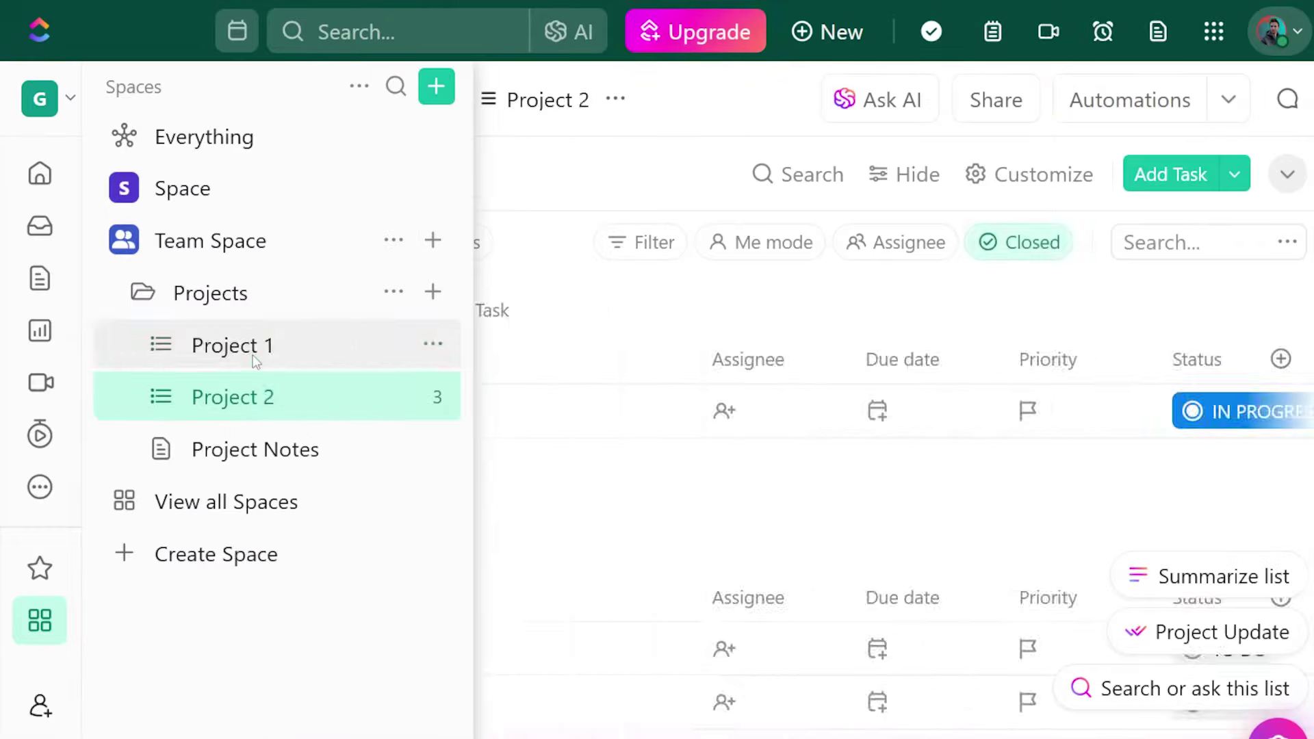
click(256, 361)
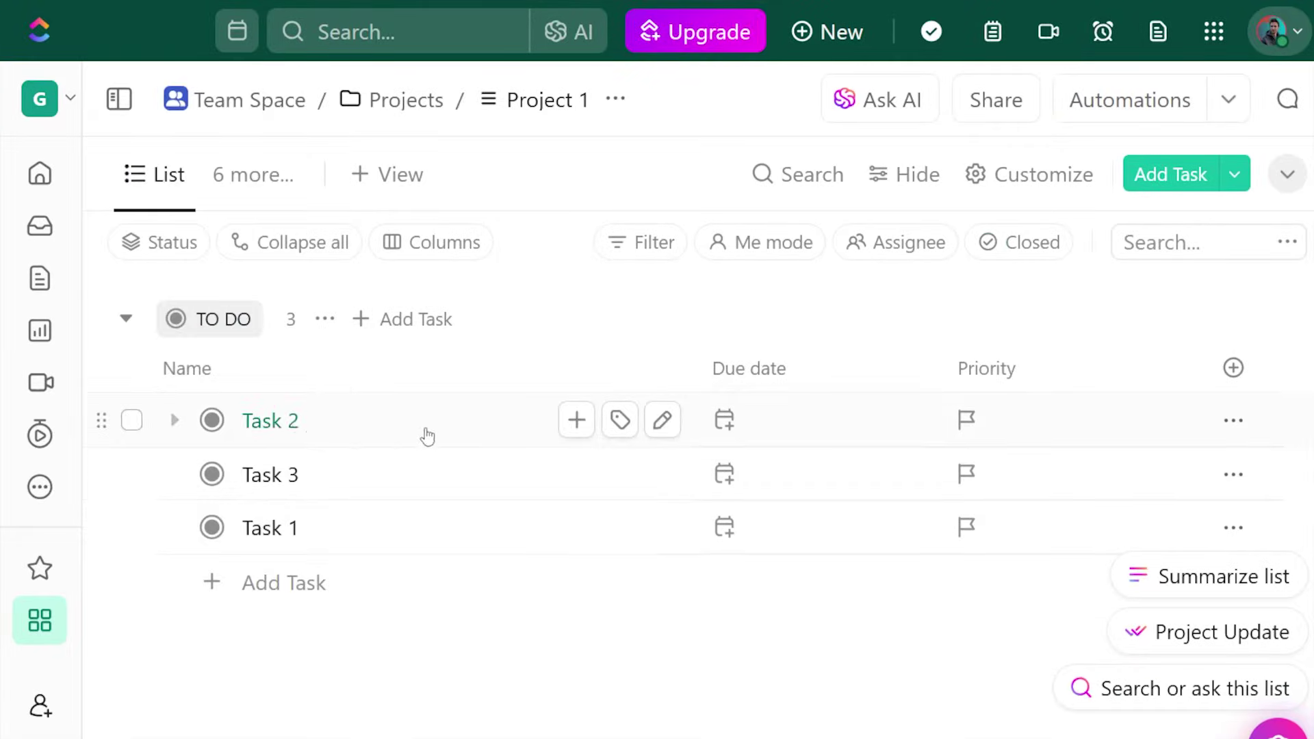
- Set Task 2 due 22 January, add a Board view, and drag Task 2 to COMPLETE
click(725, 422)
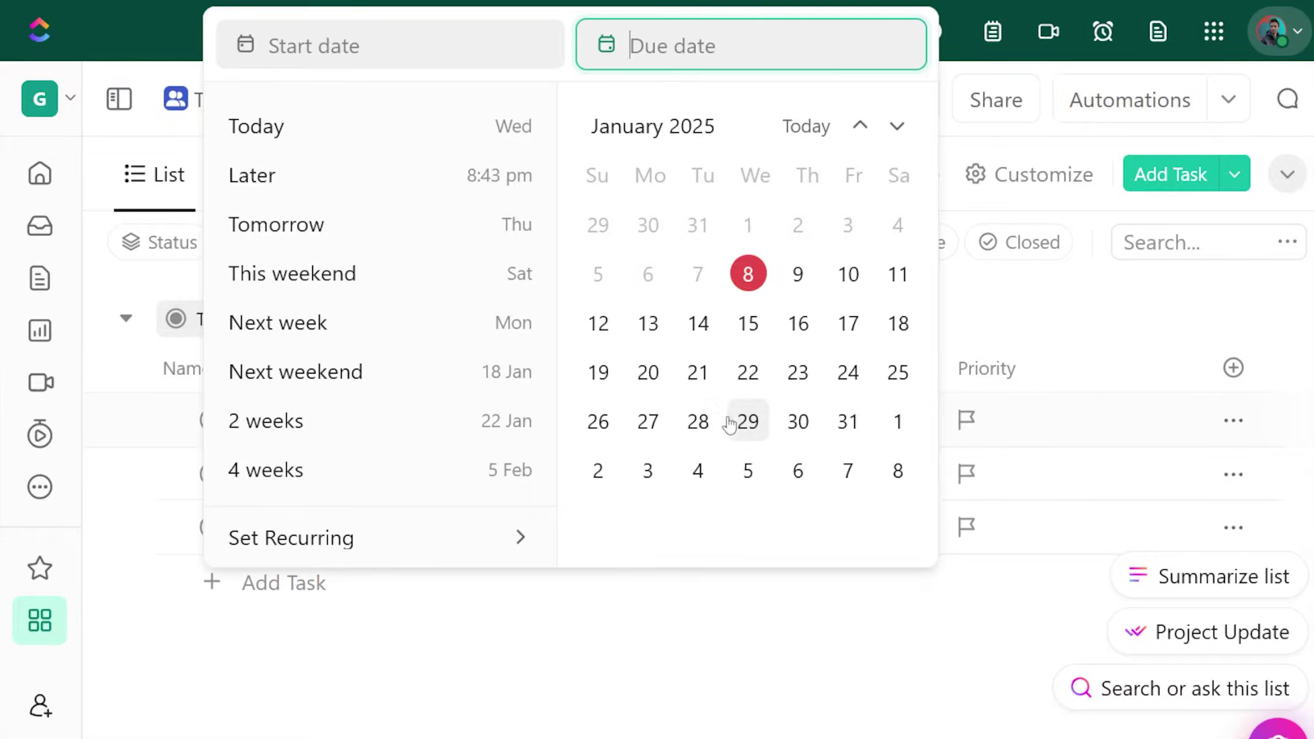
click(745, 370)
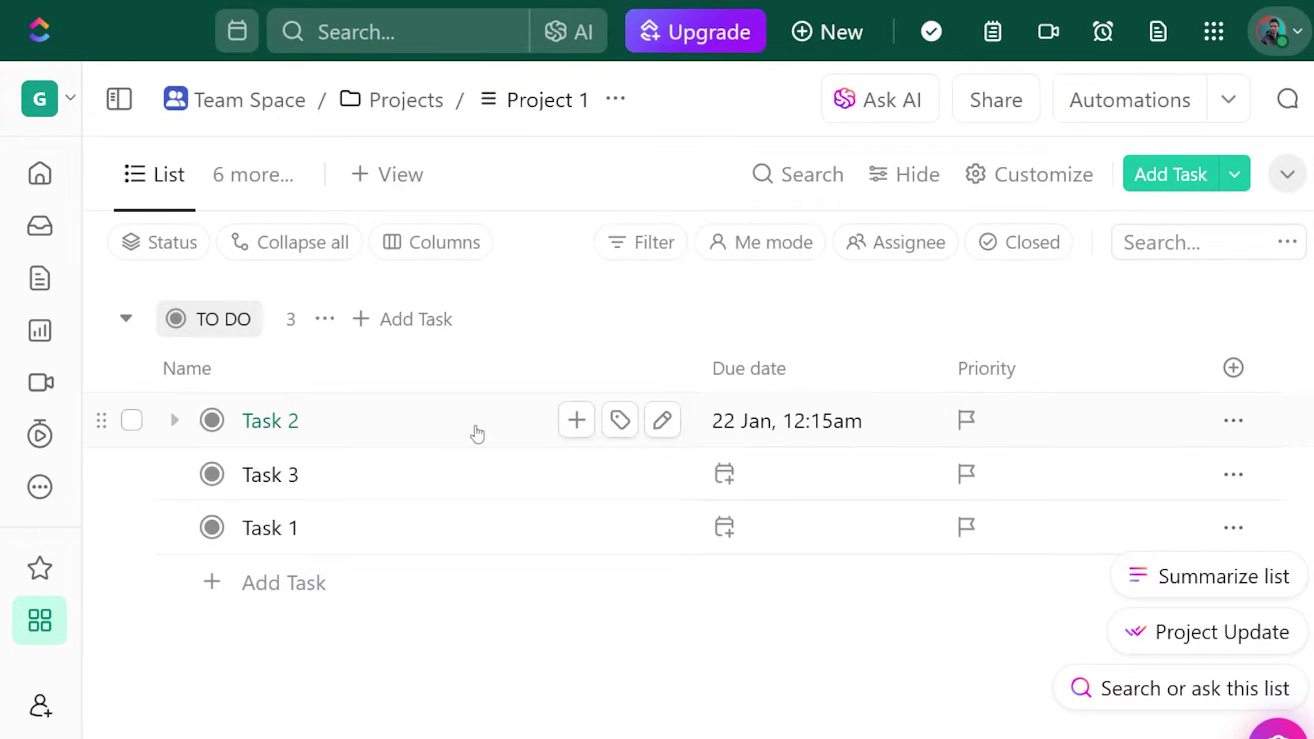
click(406, 176)
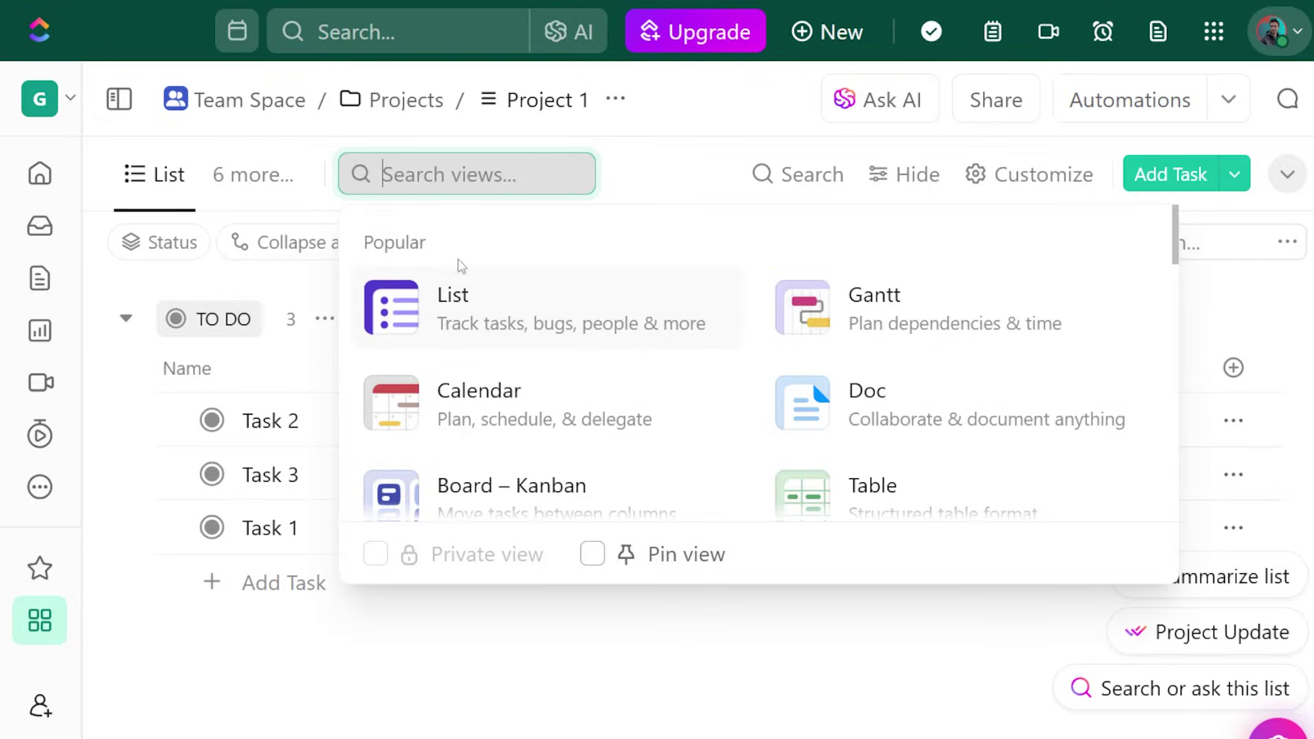
key(Escape)
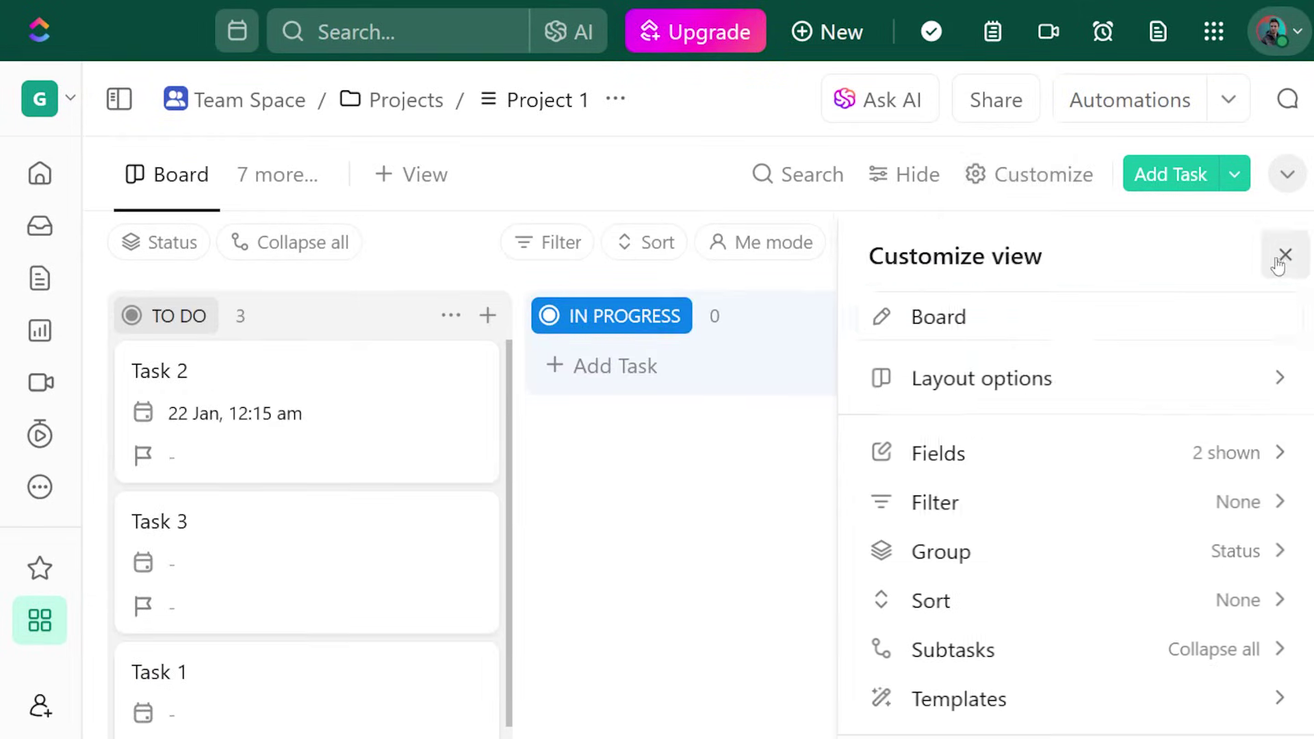
click(1280, 255)
drag(270, 364, 1040, 380)
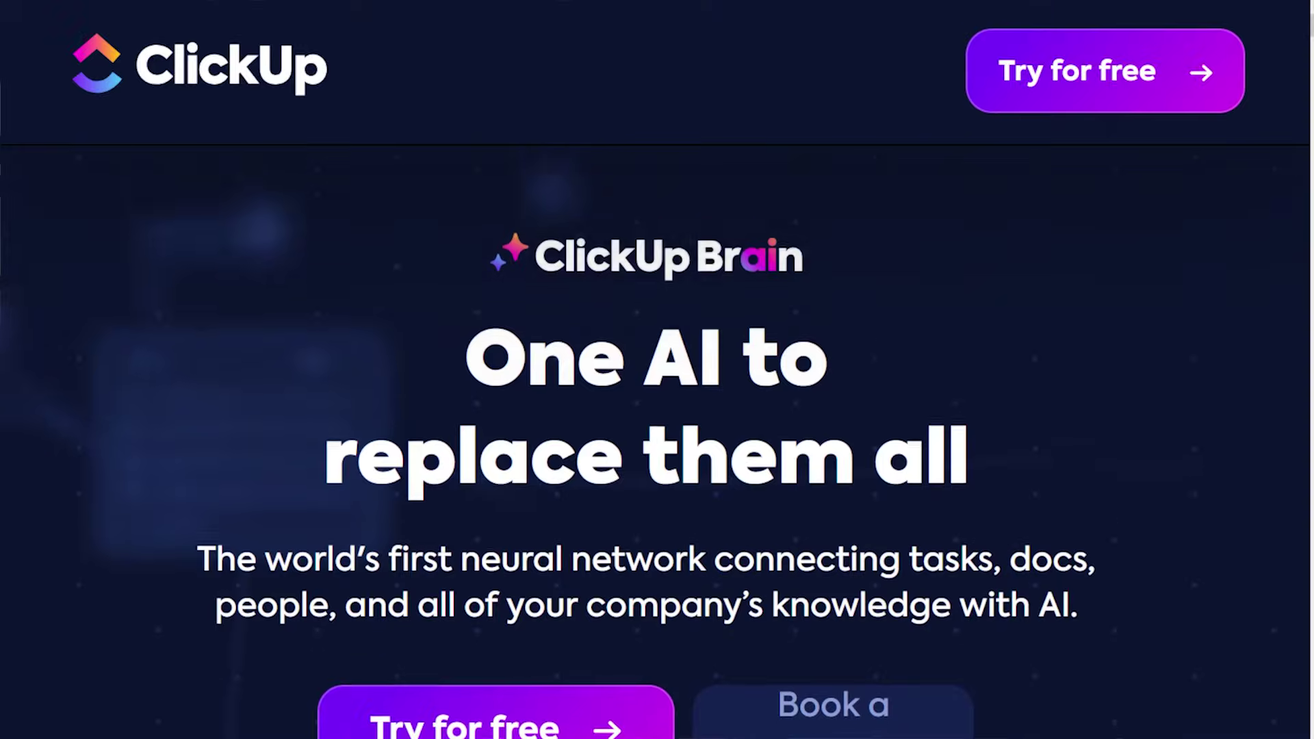
- Scroll through the AI-generated 'Final Task for Juice Production Line' checklist for Task 2
scroll(657, 438, down, 4)
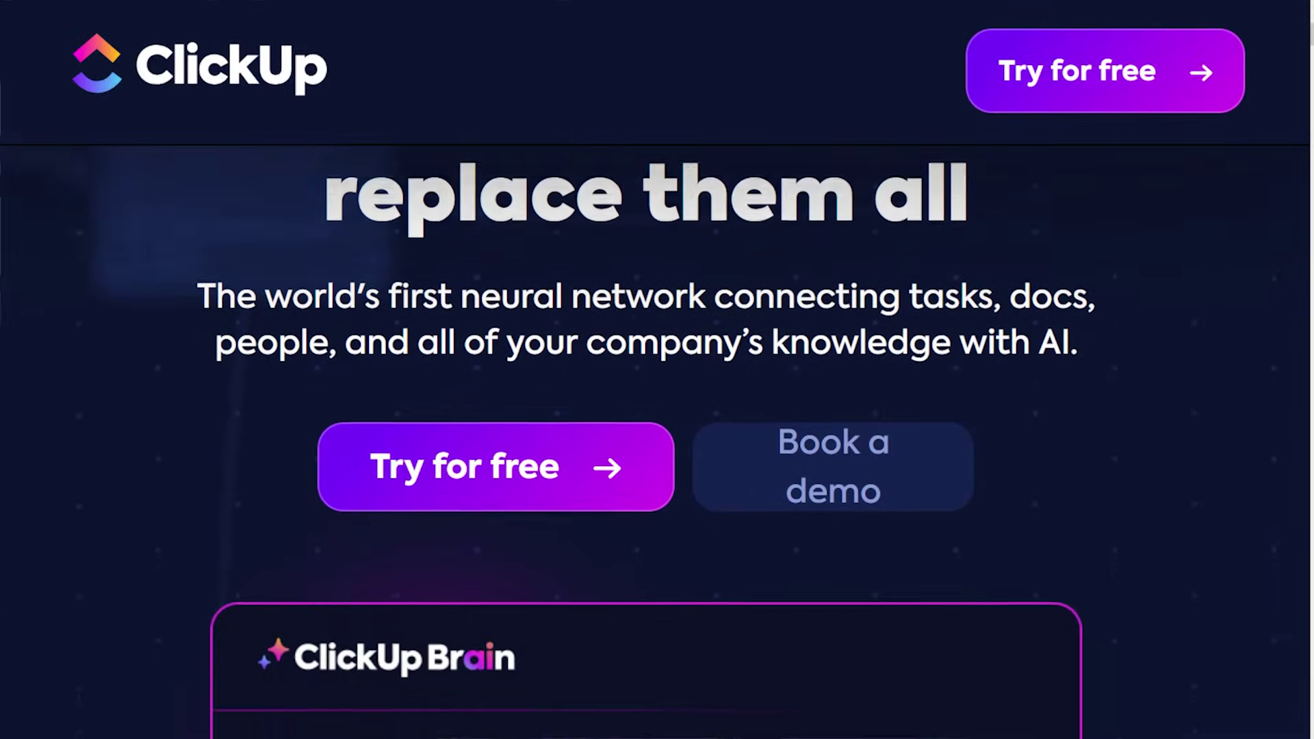
scroll(657, 438, down, 5)
scroll(657, 438, down, 4)
scroll(657, 438, down, 5)
scroll(657, 438, down, 7)
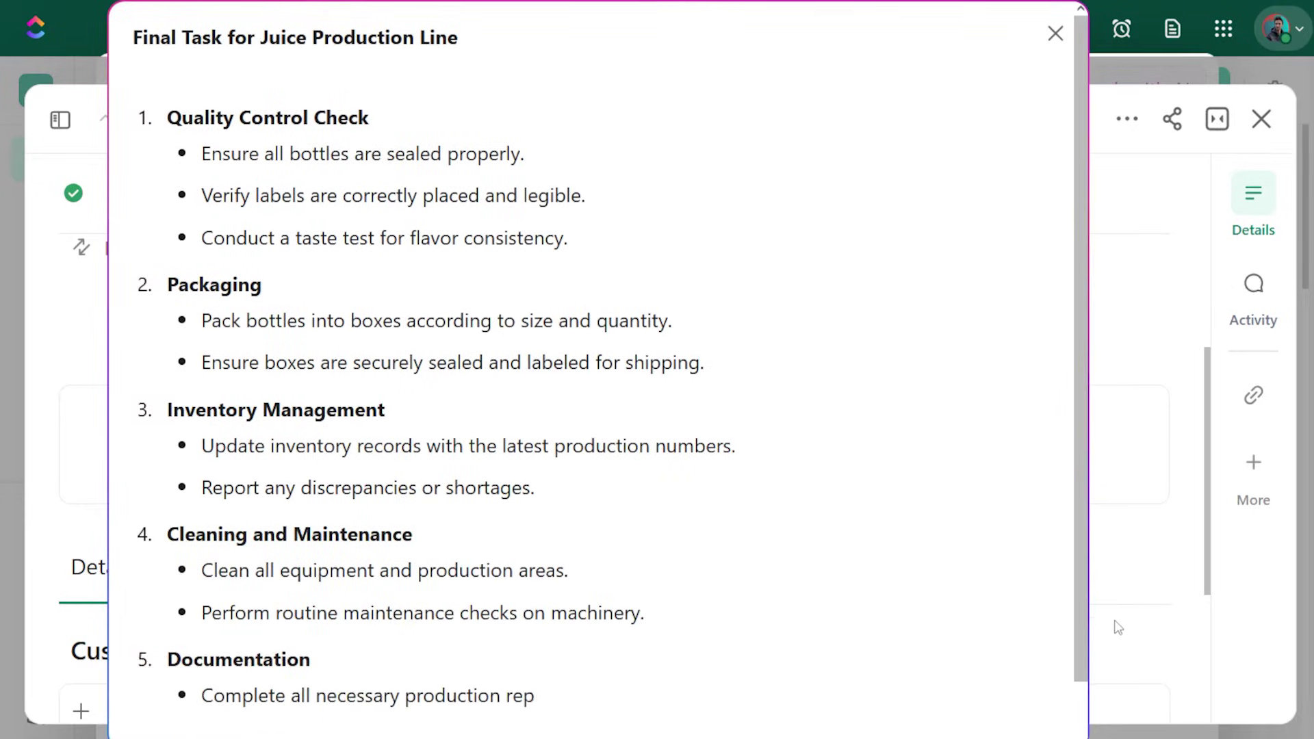
- Scroll the AI checklist to the Team Debrief section and close it without inserting
scroll(830, 575, down, 5)
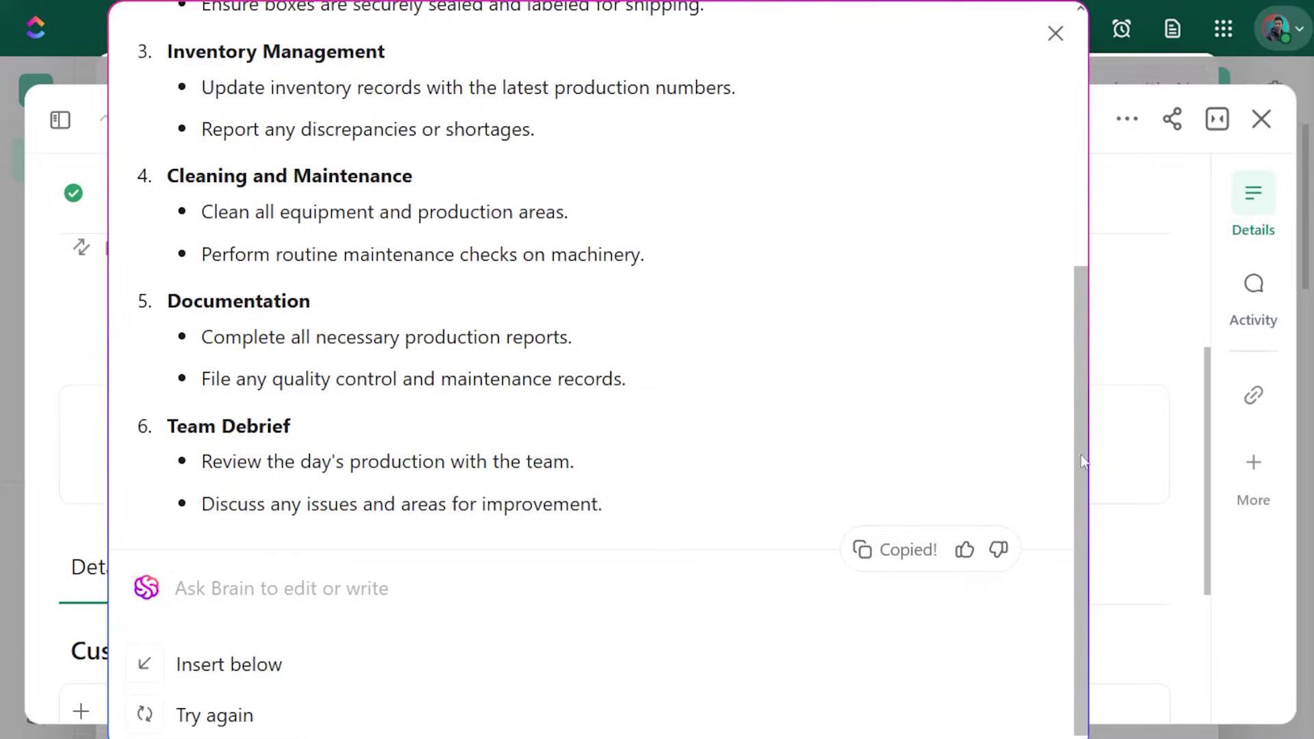
click(1111, 446)
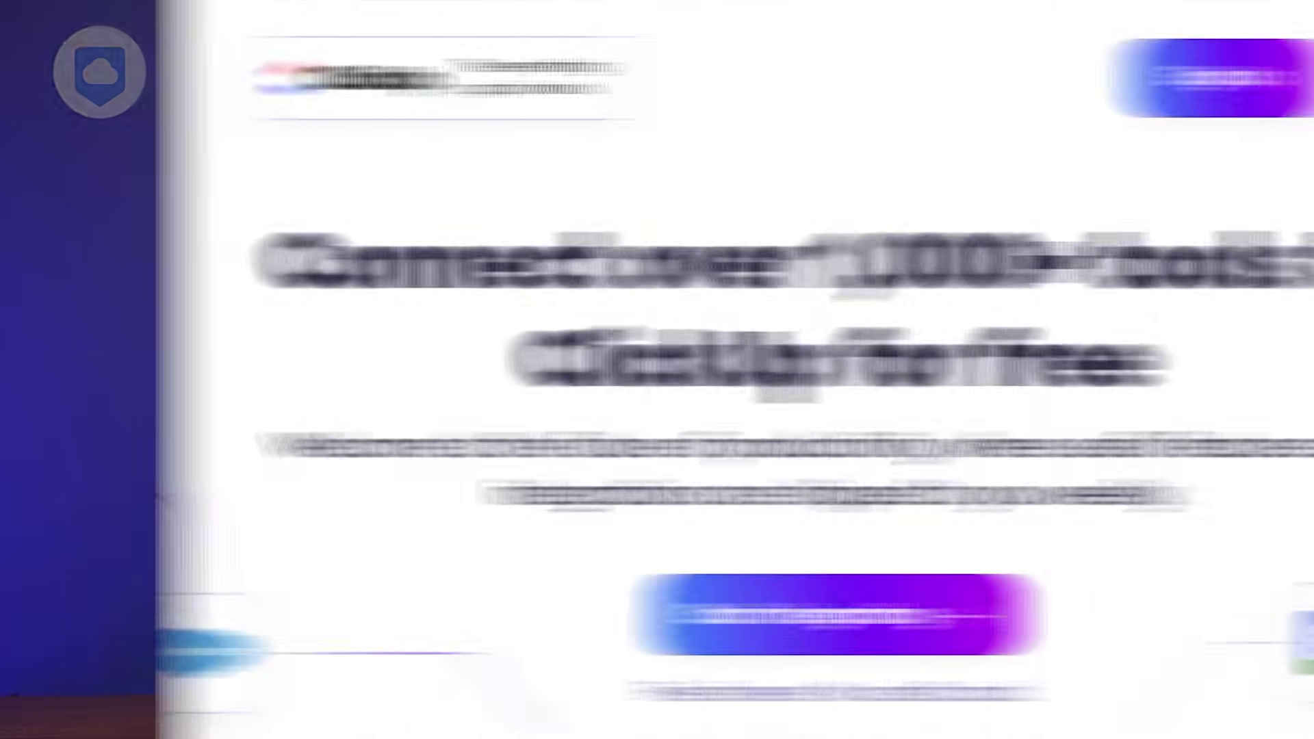
- Scroll the Native integrations list from Slack past GitHub, GitLab, Webhooks and HubSpot
scroll(657, 411, down, 4)
scroll(657, 411, down, 6)
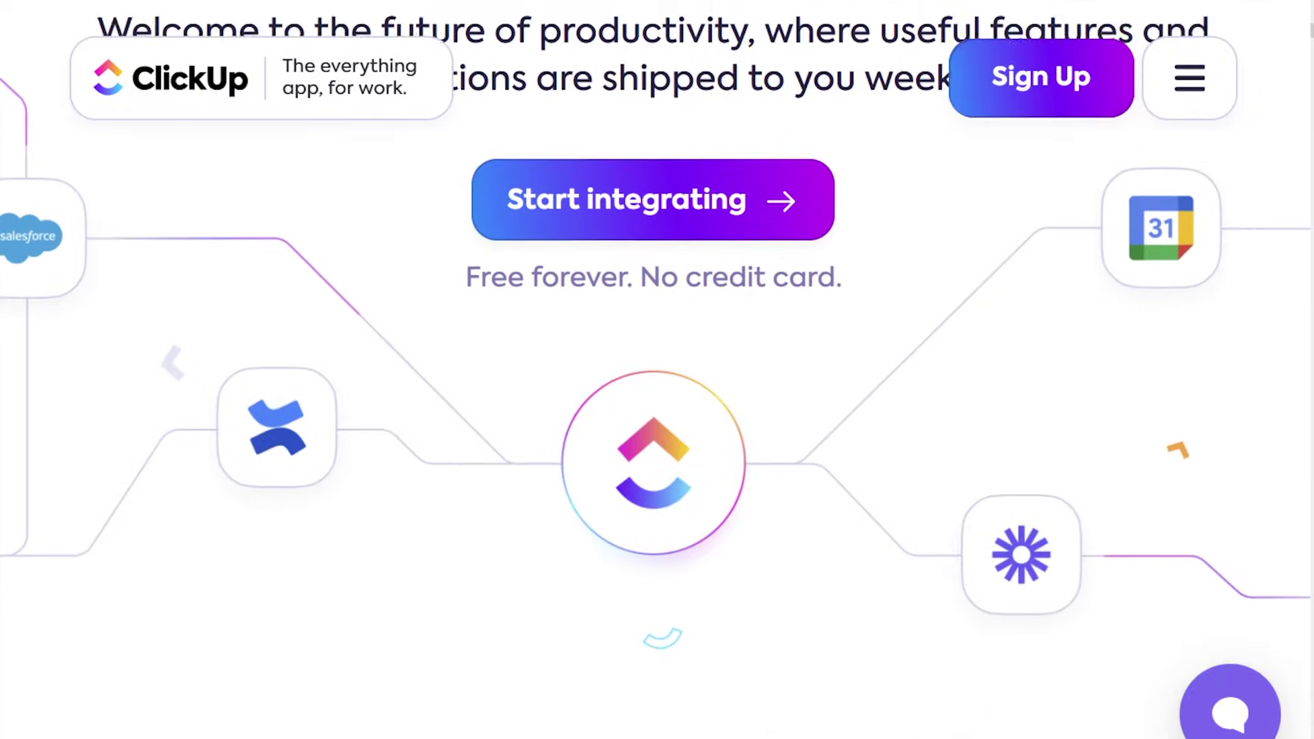
scroll(657, 410, down, 5)
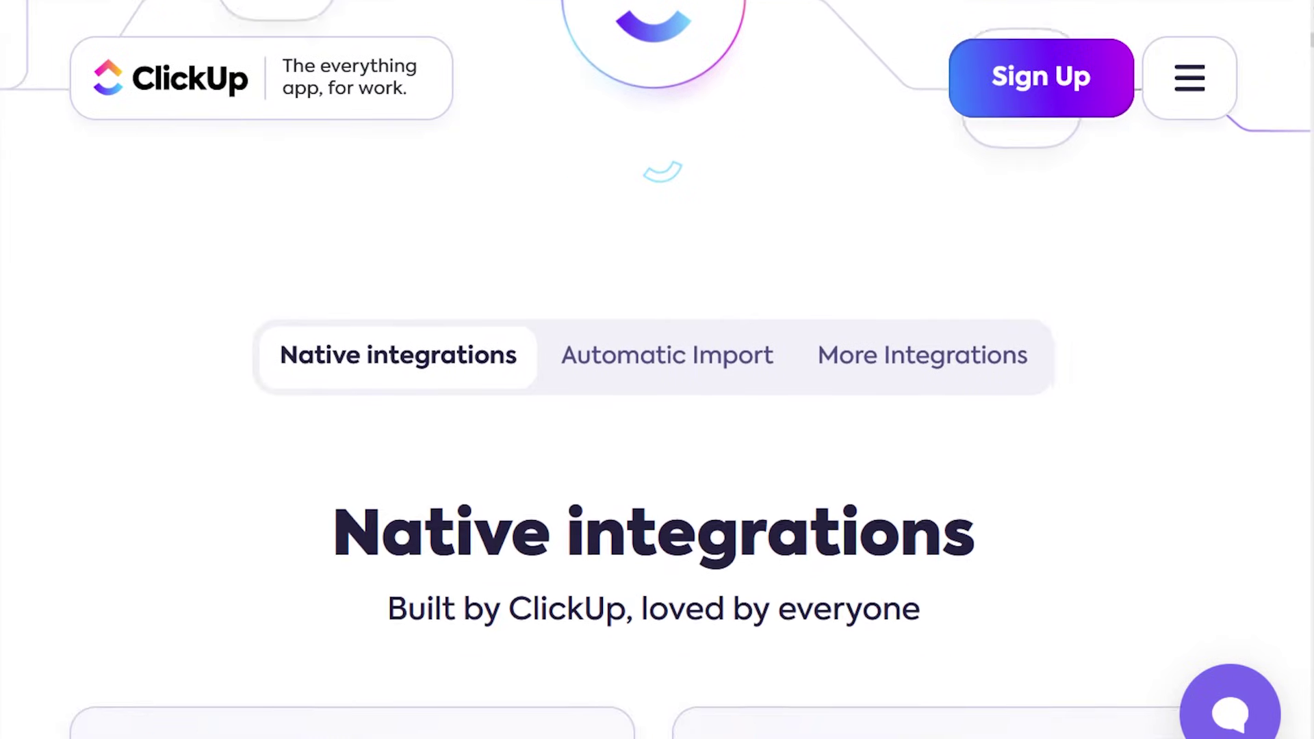
scroll(657, 410, down, 6)
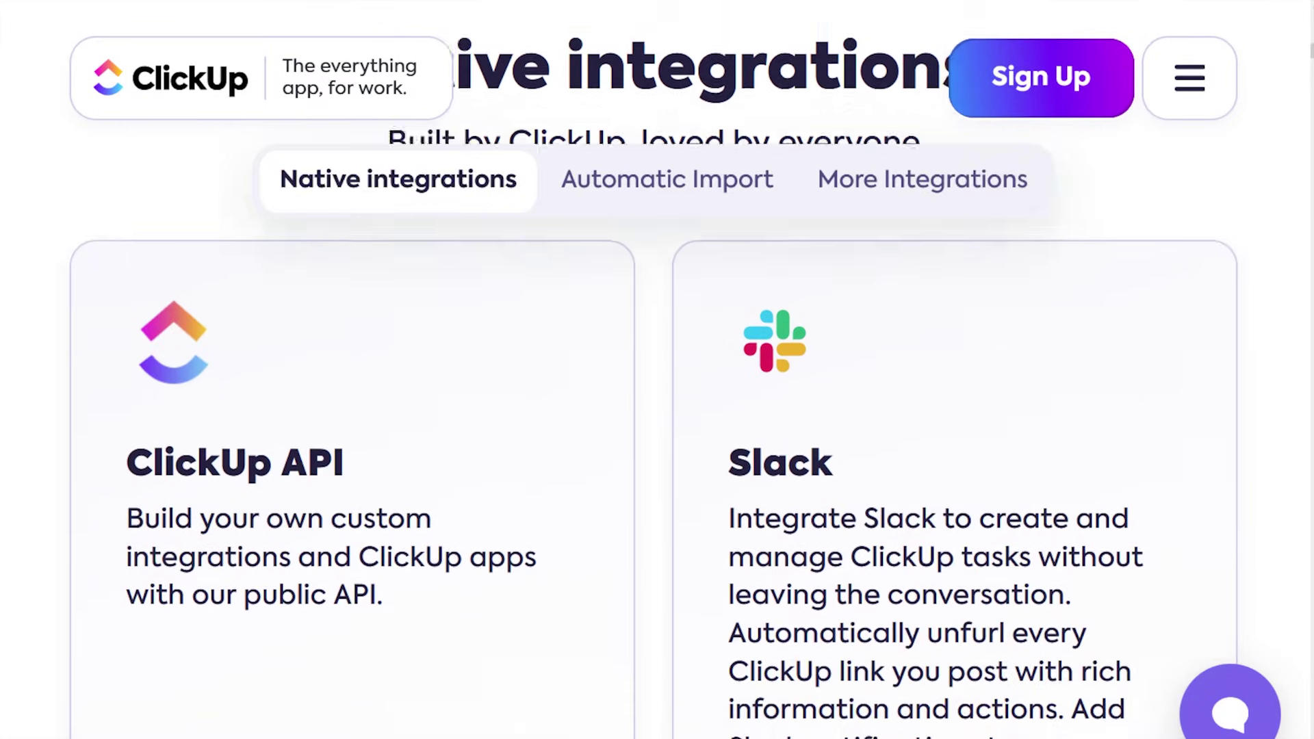
scroll(657, 410, down, 6)
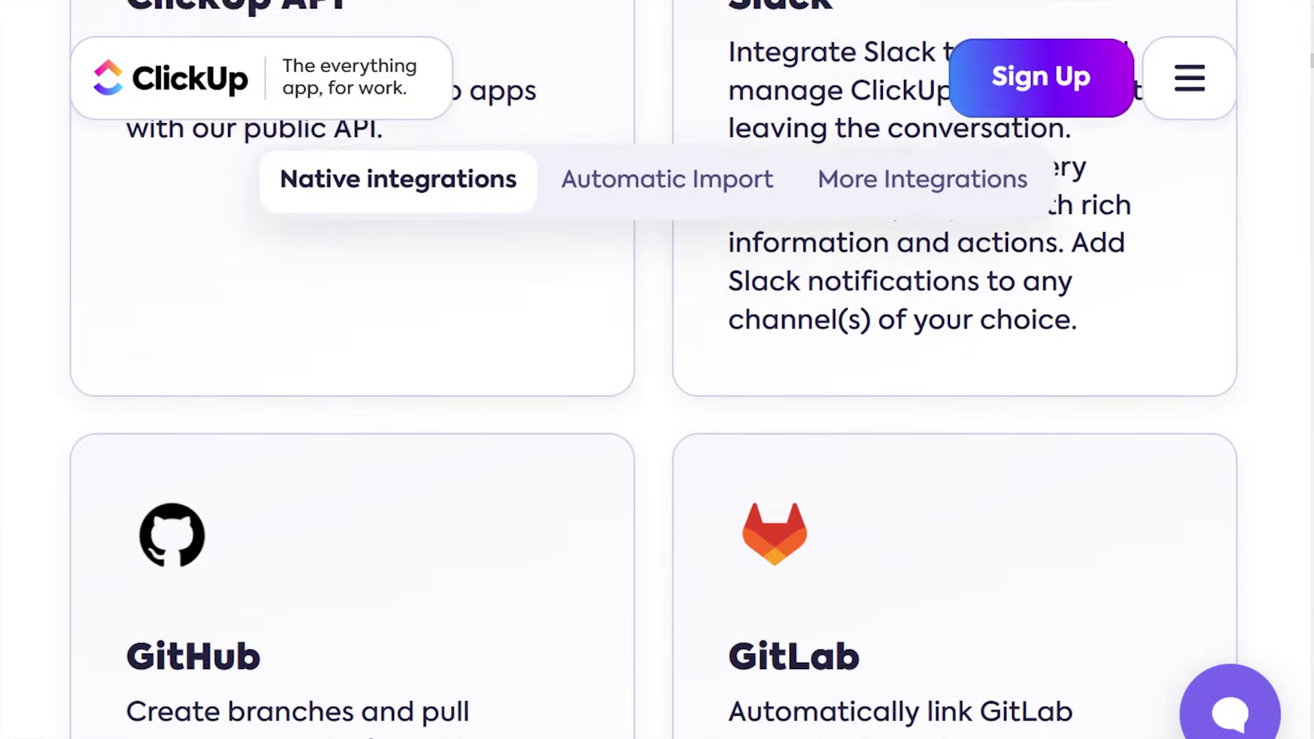
scroll(657, 411, down, 6)
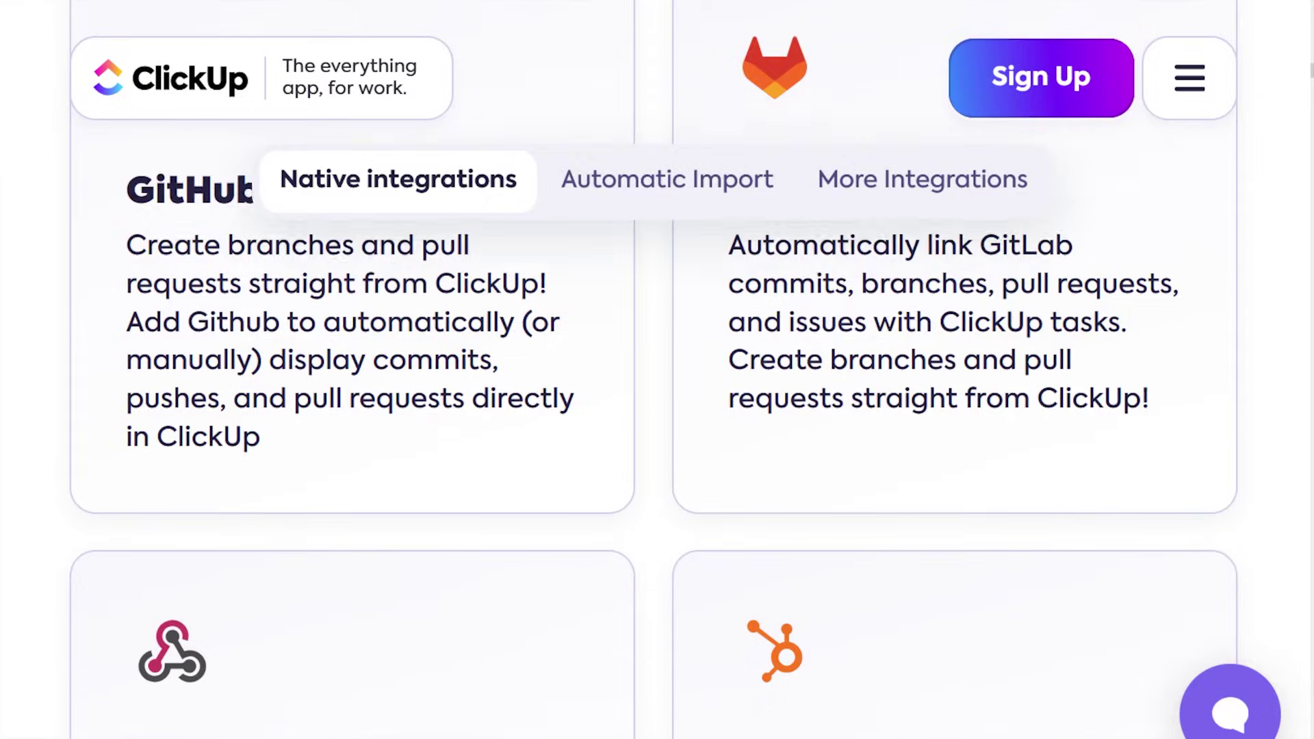
scroll(657, 410, down, 7)
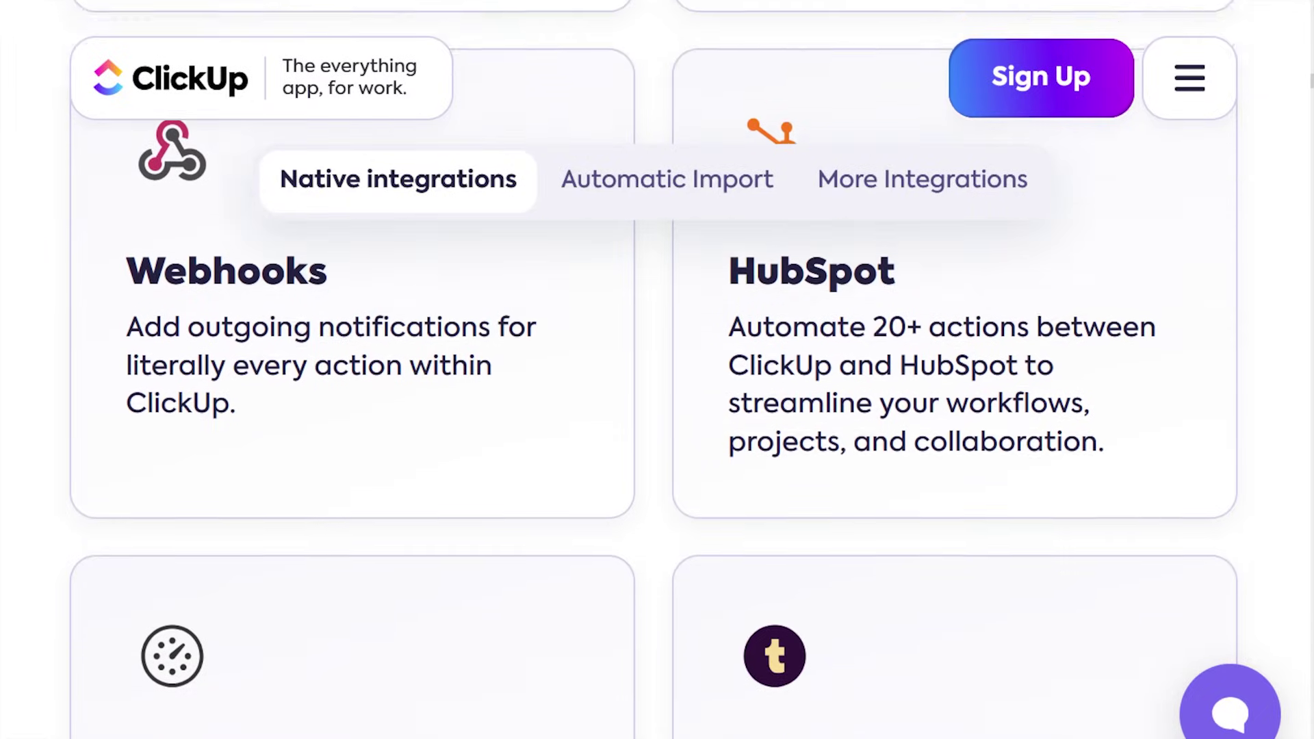
scroll(657, 410, down, 7)
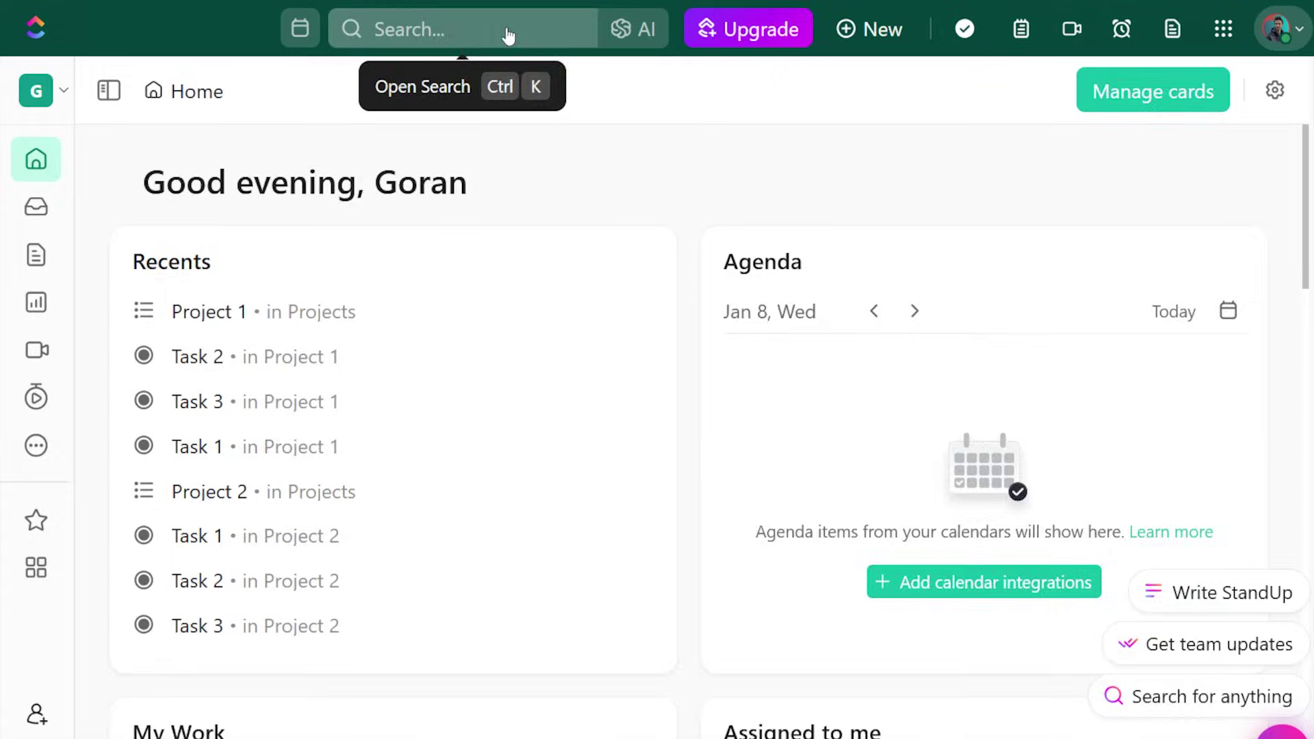
- Search 'task 2', open Task 2 from Project 1, then begin a new task typing 'Te'
click(506, 34)
scroll(332, 416, down, 5)
scroll(338, 420, down, 1)
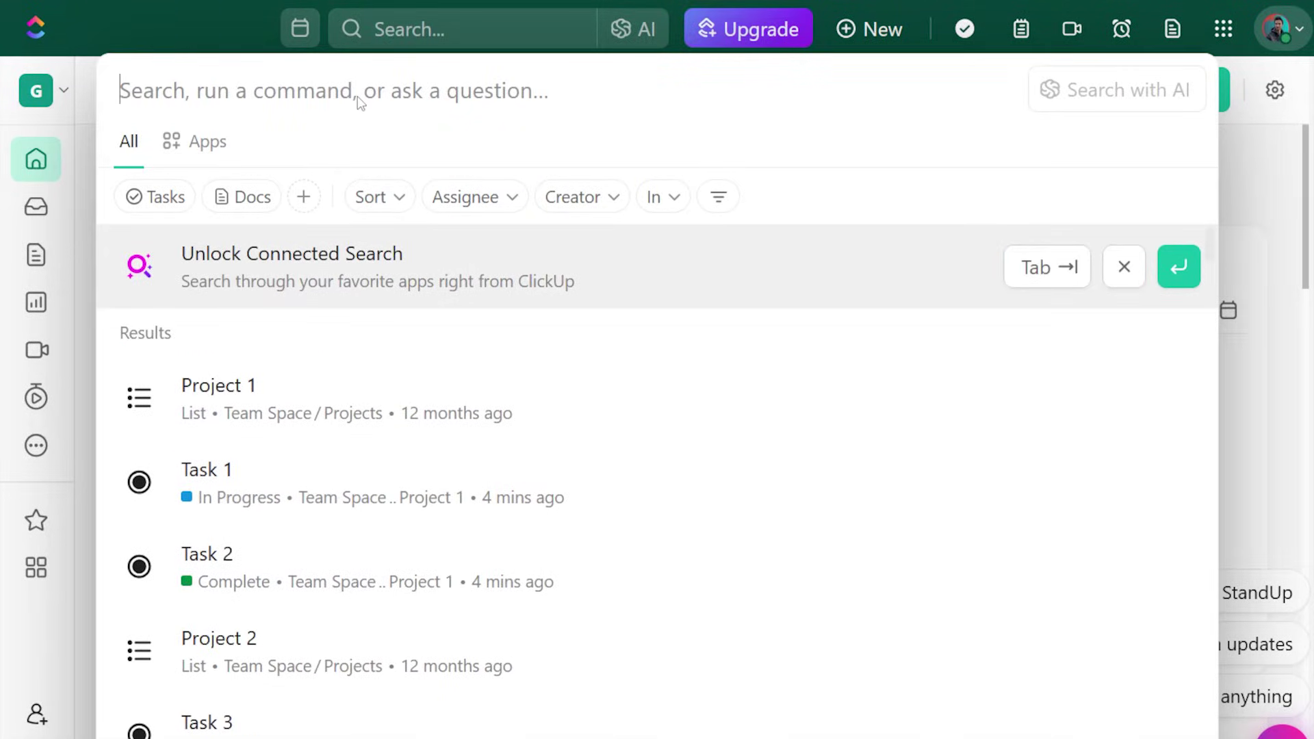
text(task)
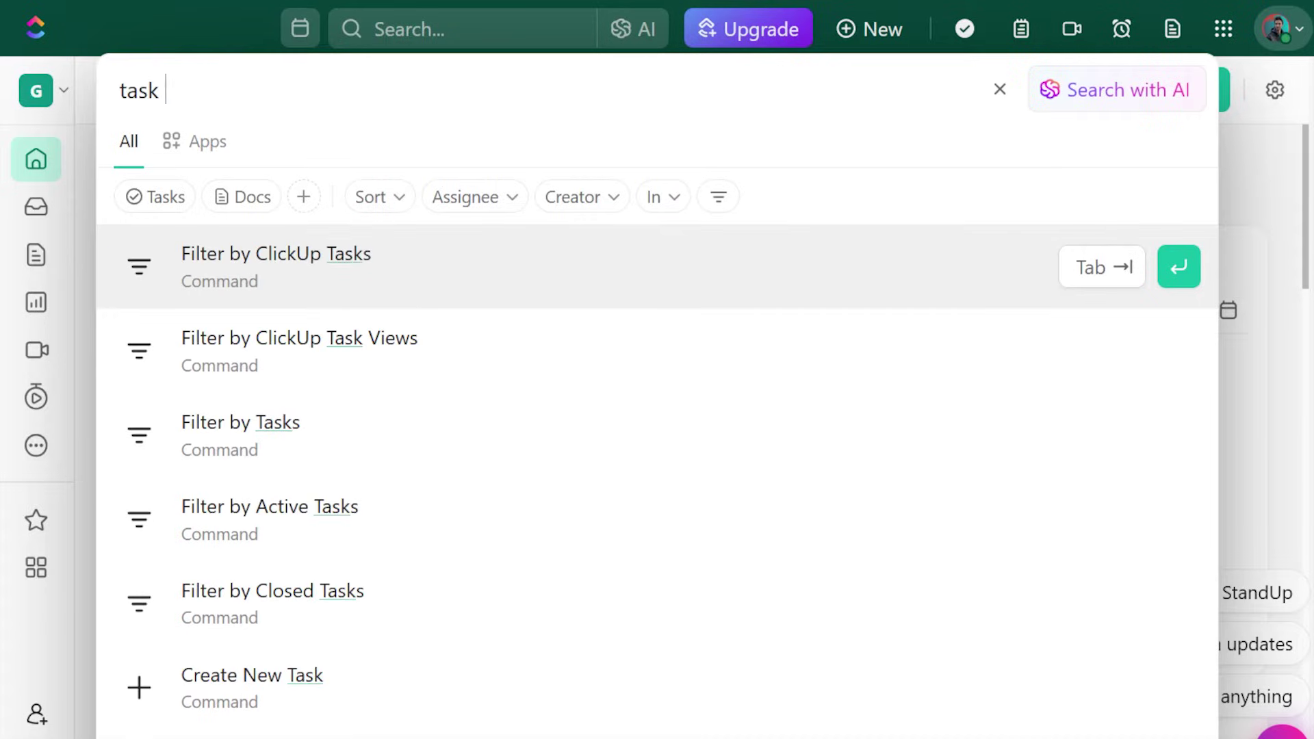
text( 2)
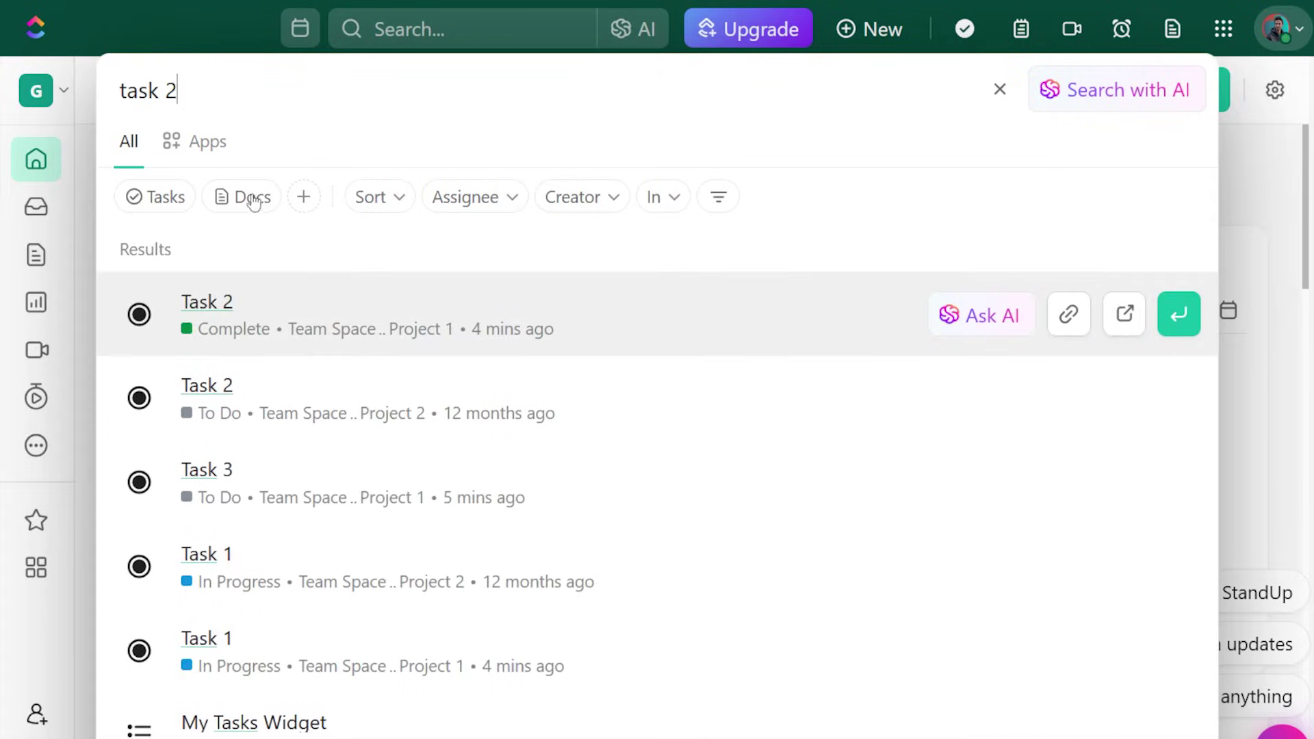
click(208, 302)
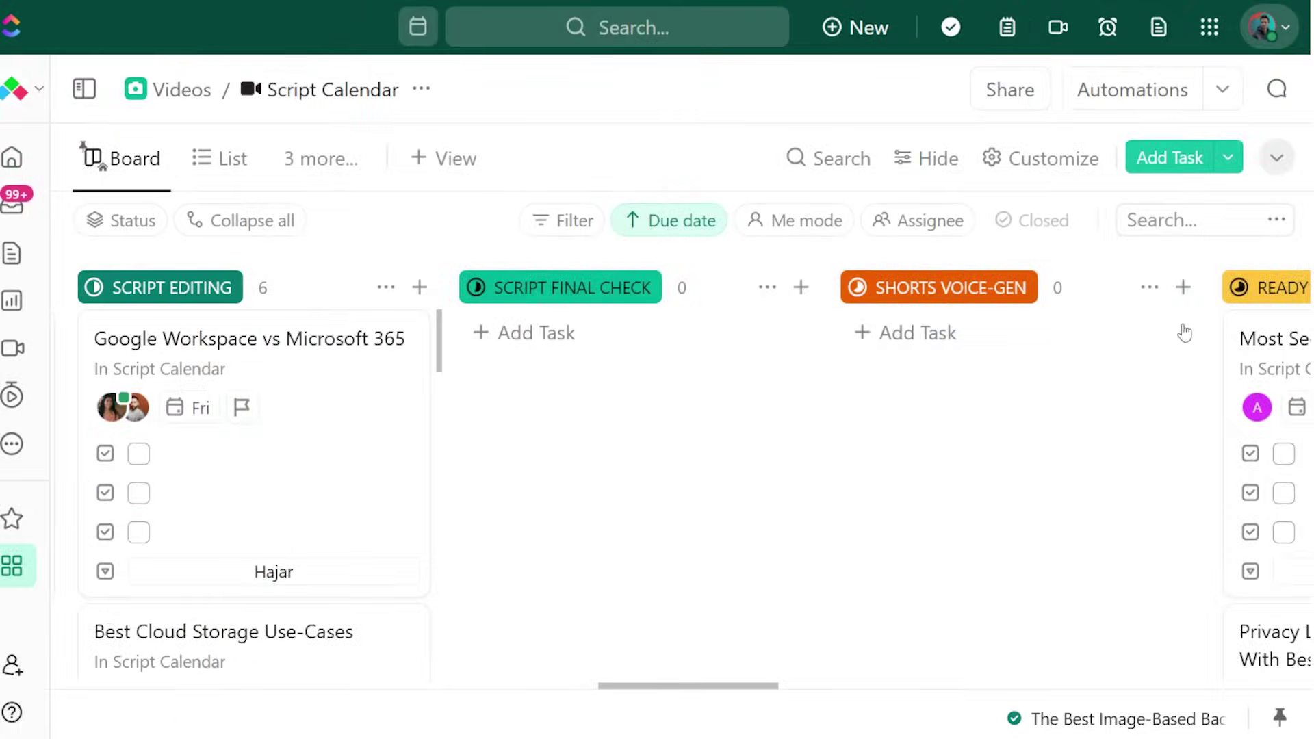
click(858, 30)
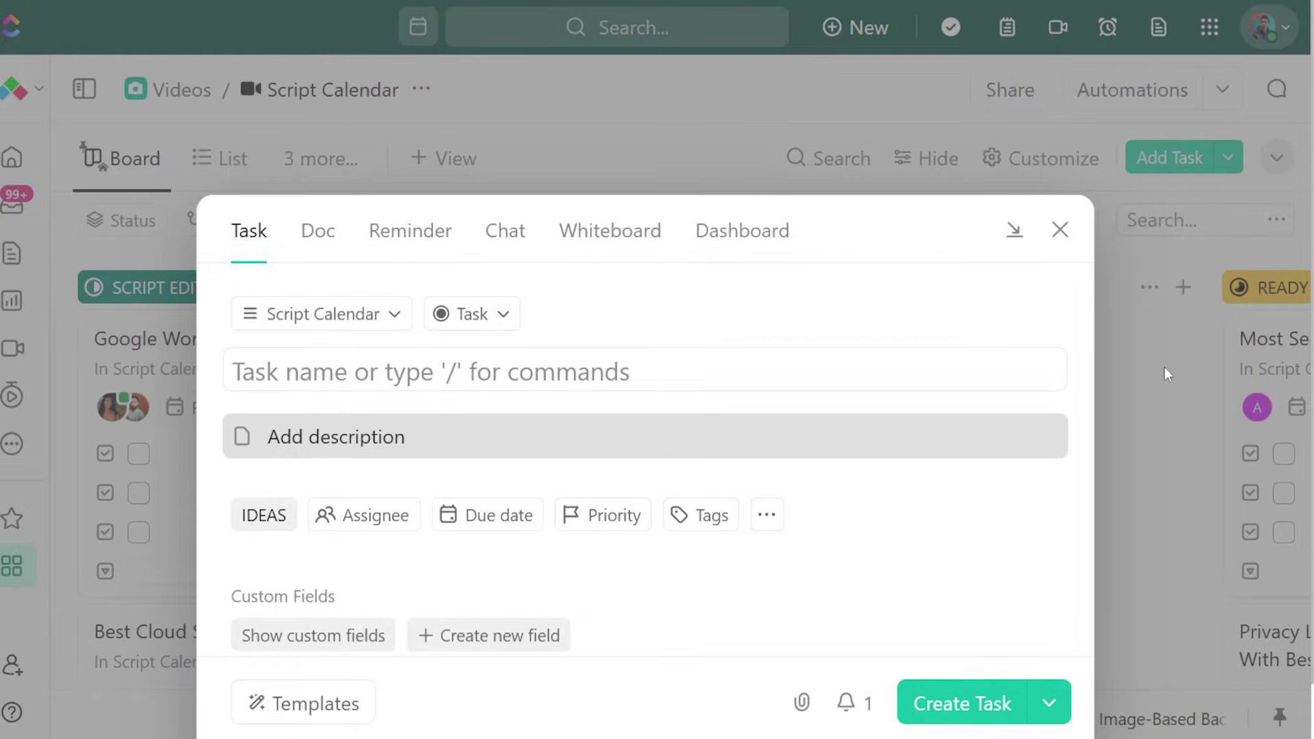
text(Te)
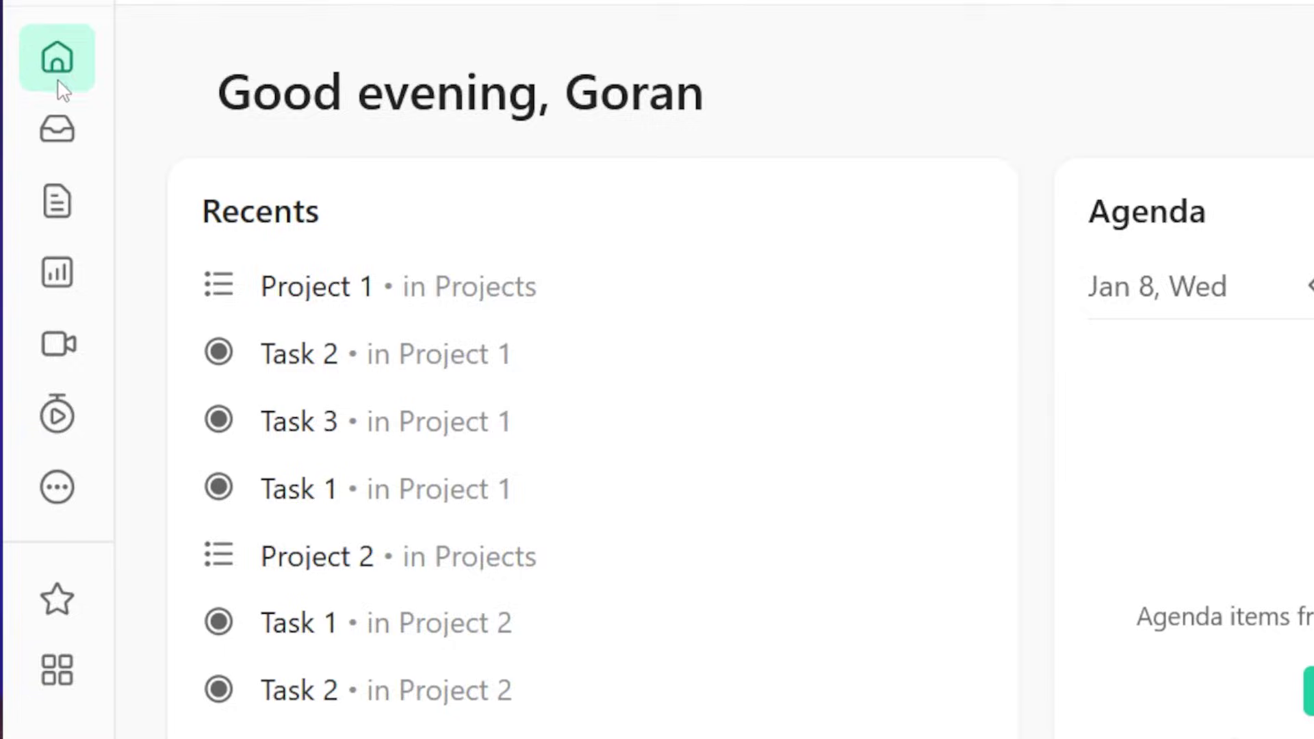
scroll(605, 294, down, 15)
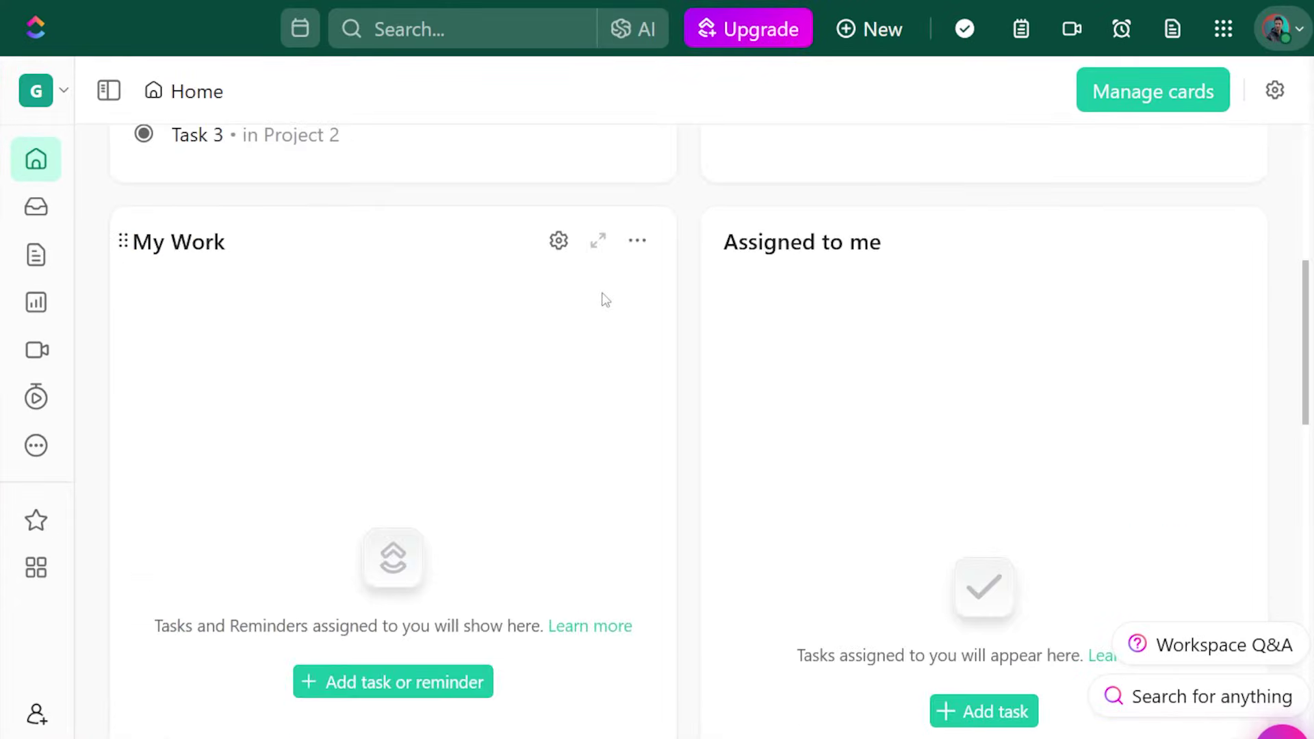
scroll(605, 312, down, 9)
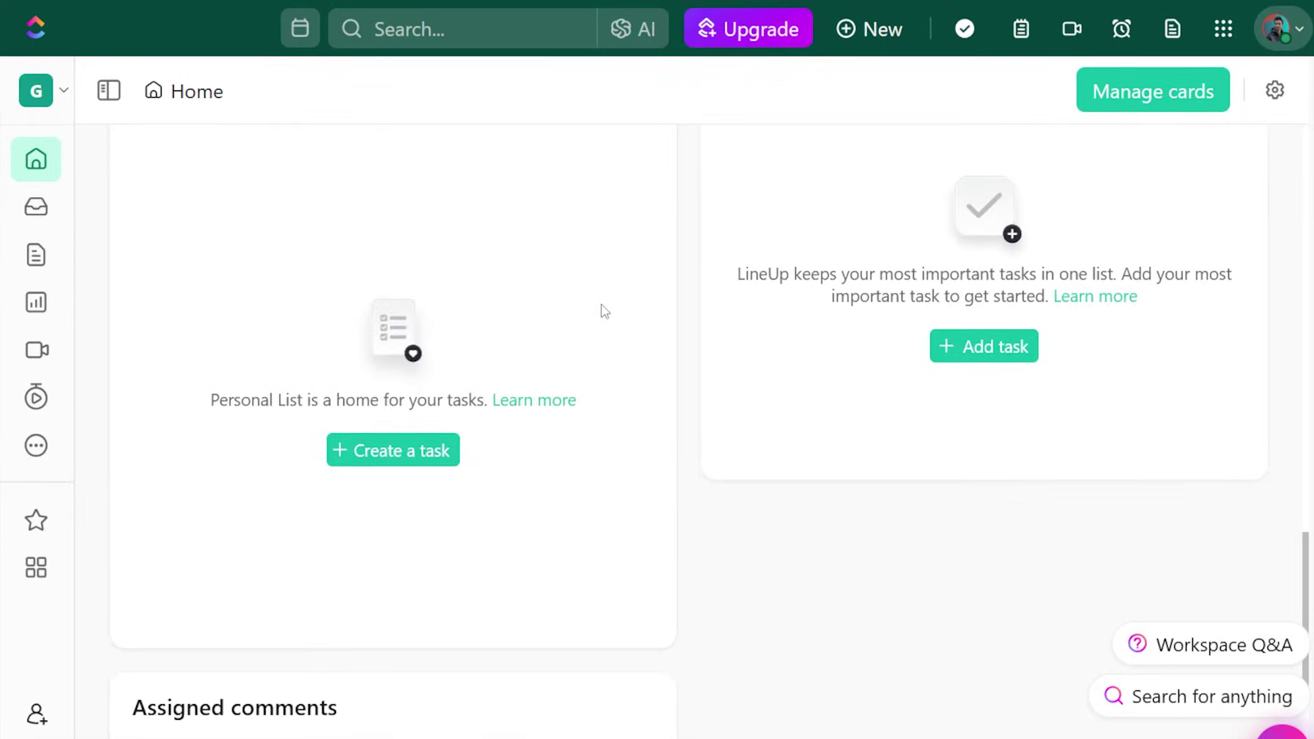
scroll(396, 370, up, 20)
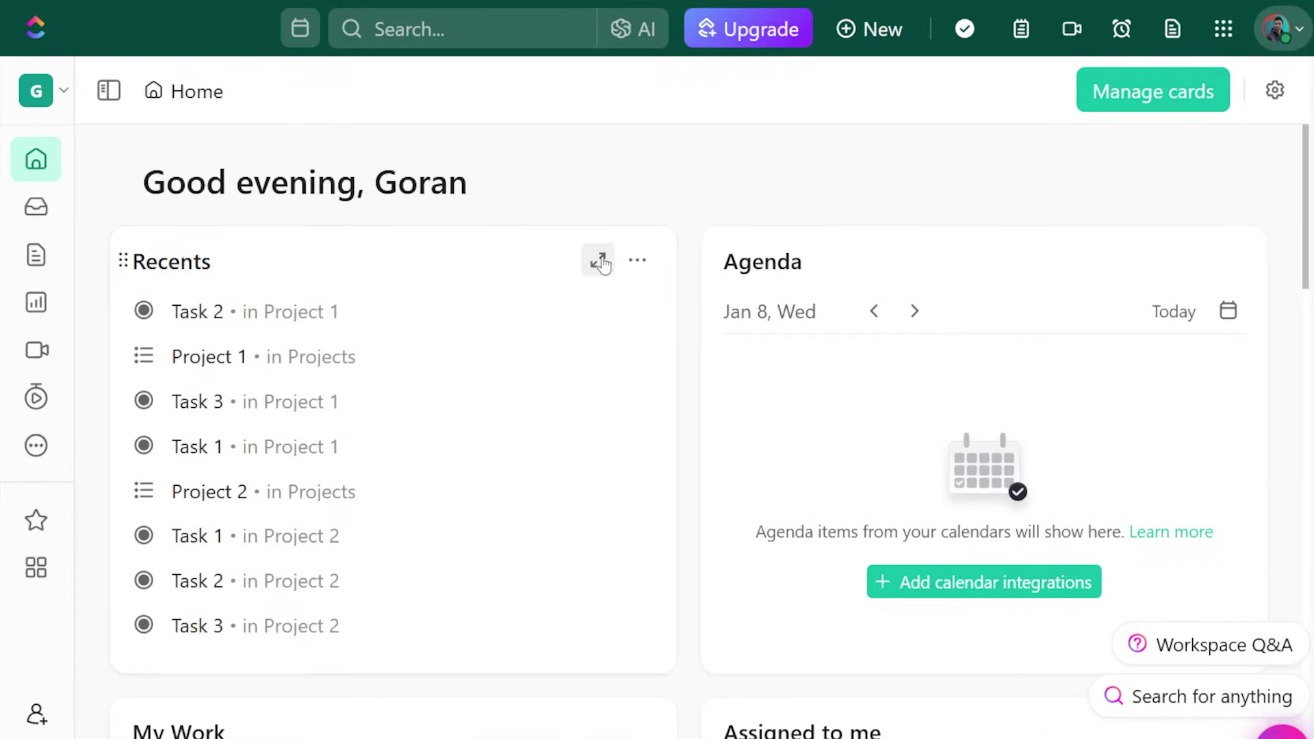
click(599, 262)
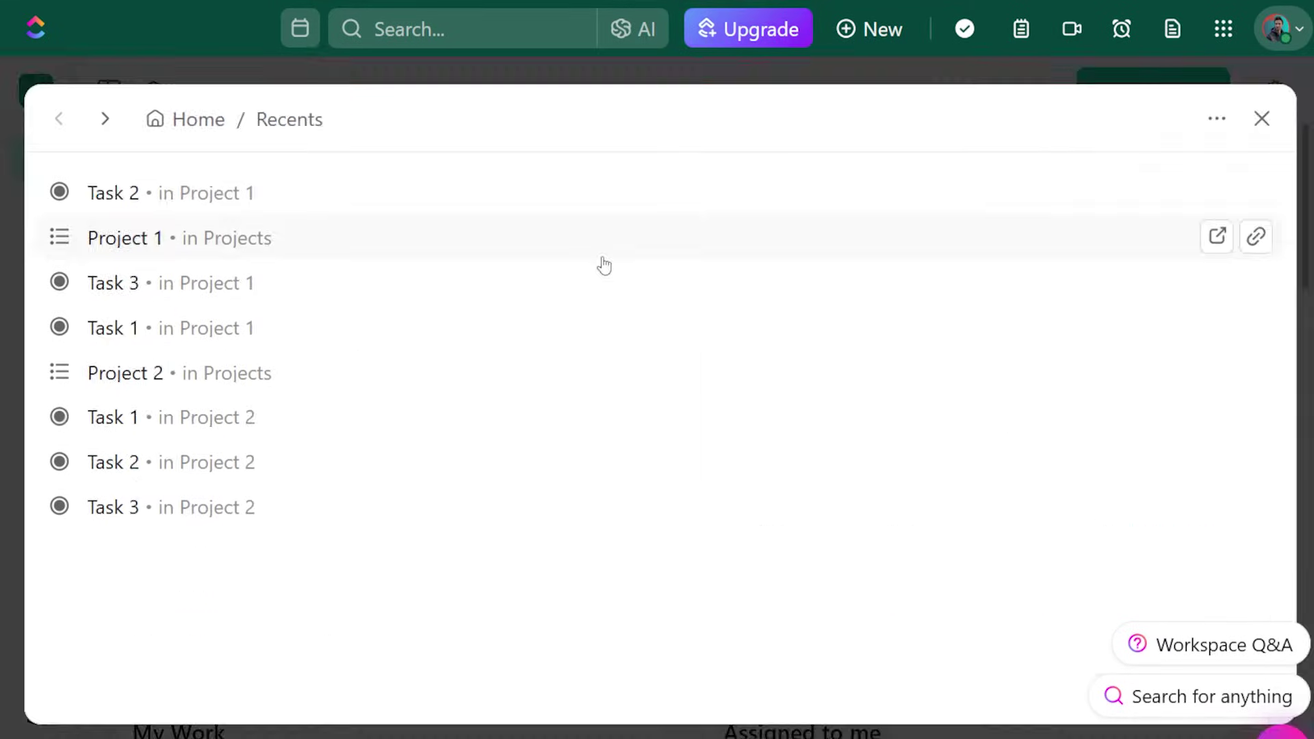
click(1261, 119)
click(638, 264)
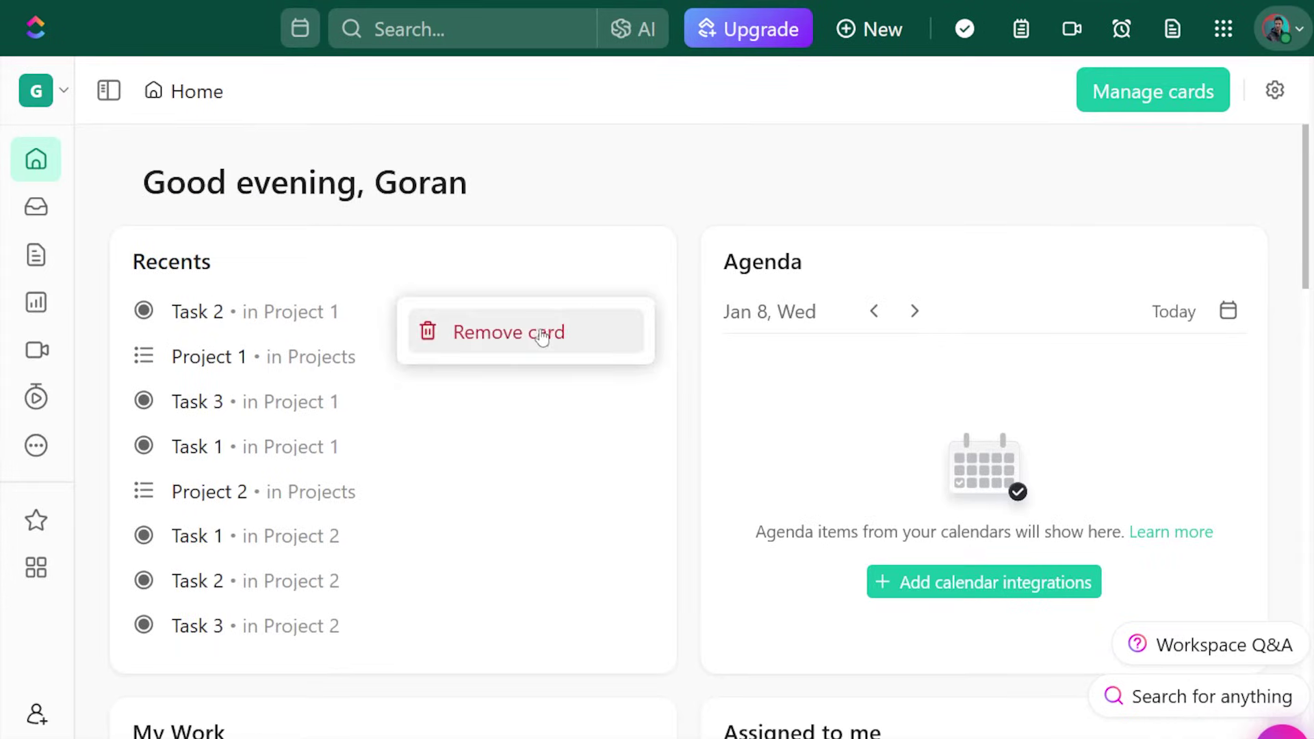
click(737, 199)
scroll(462, 377, down, 7)
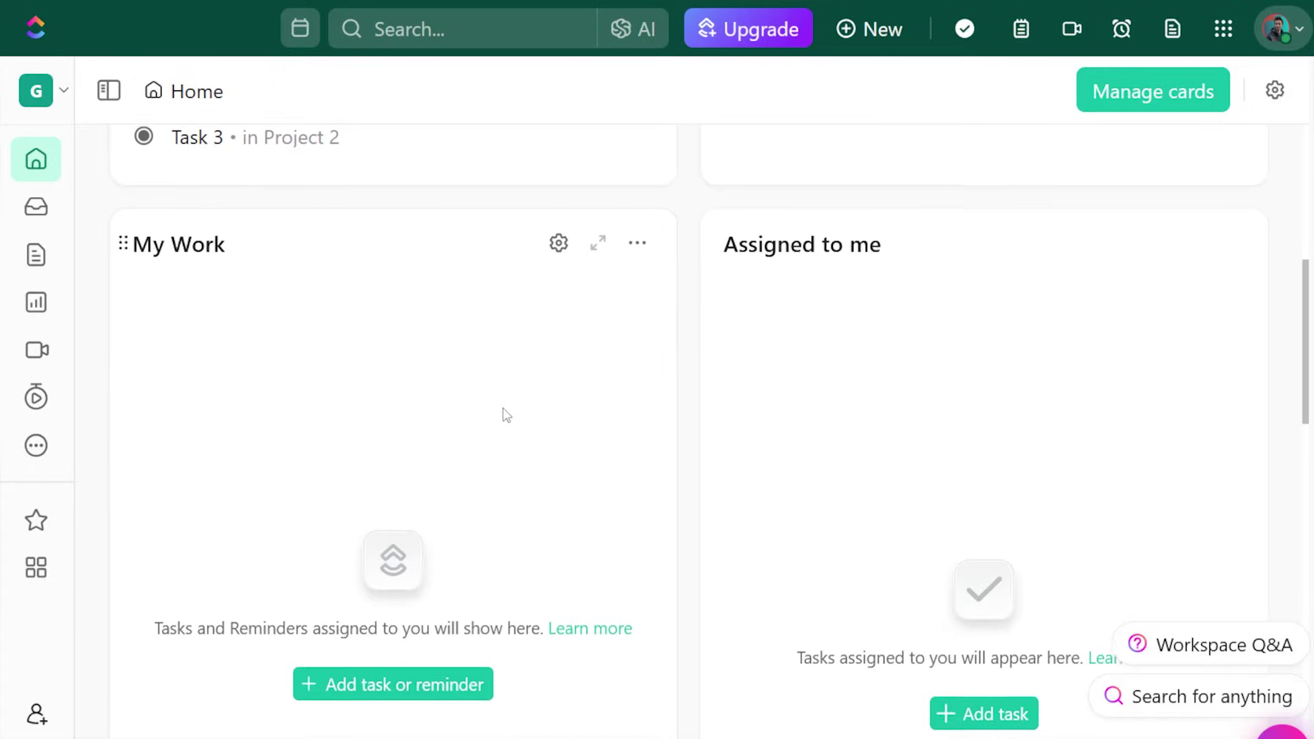
click(559, 241)
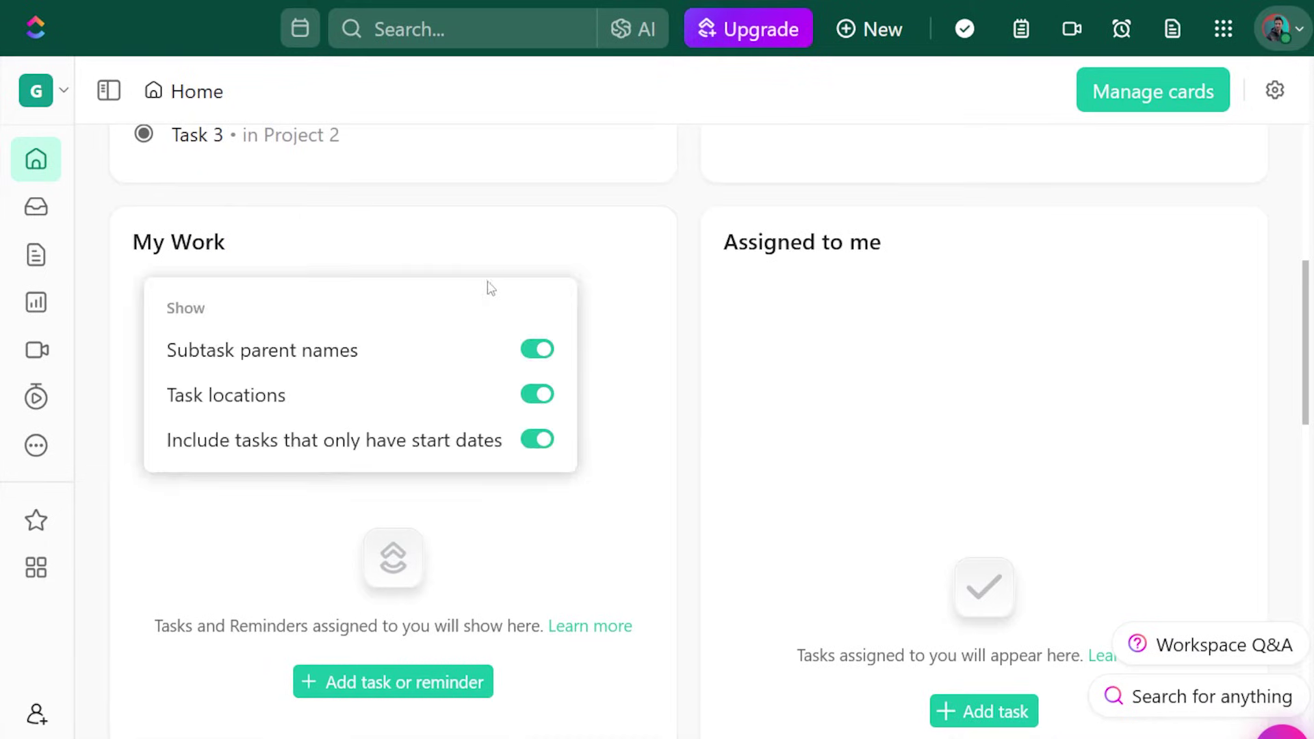
click(593, 420)
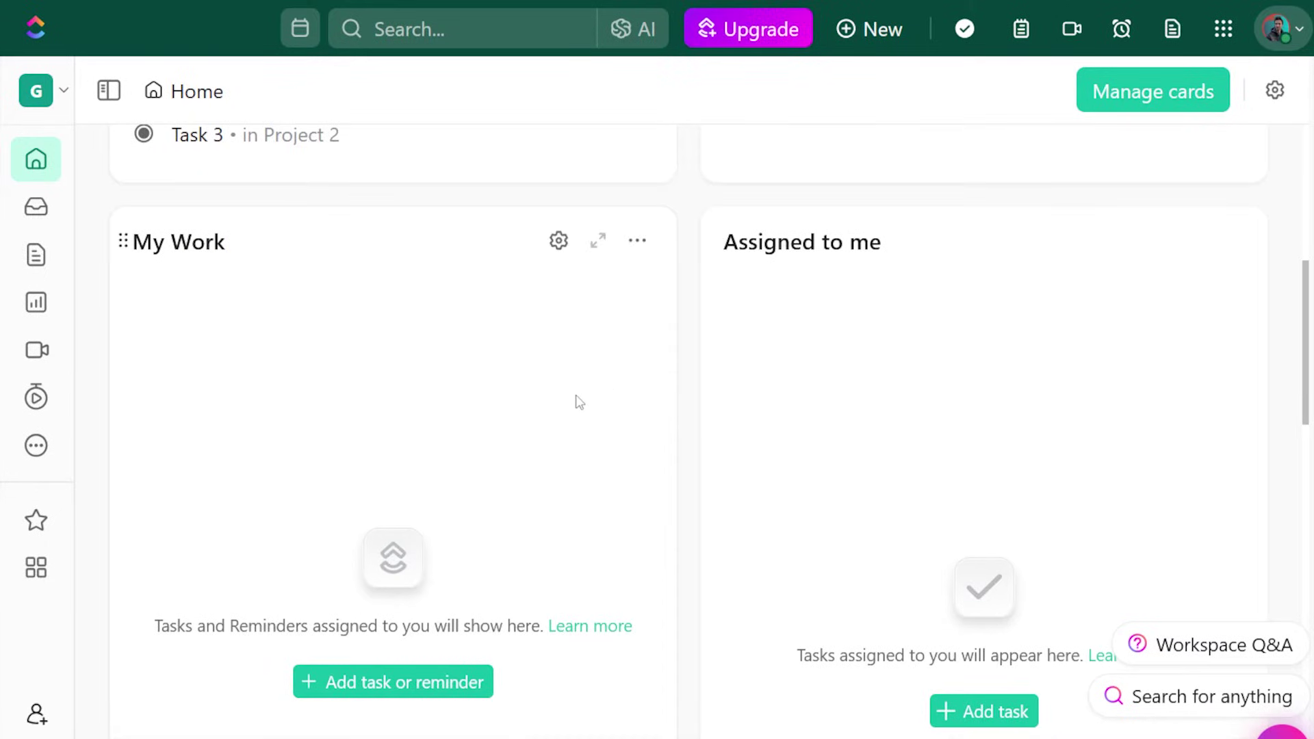
scroll(581, 401, up, 7)
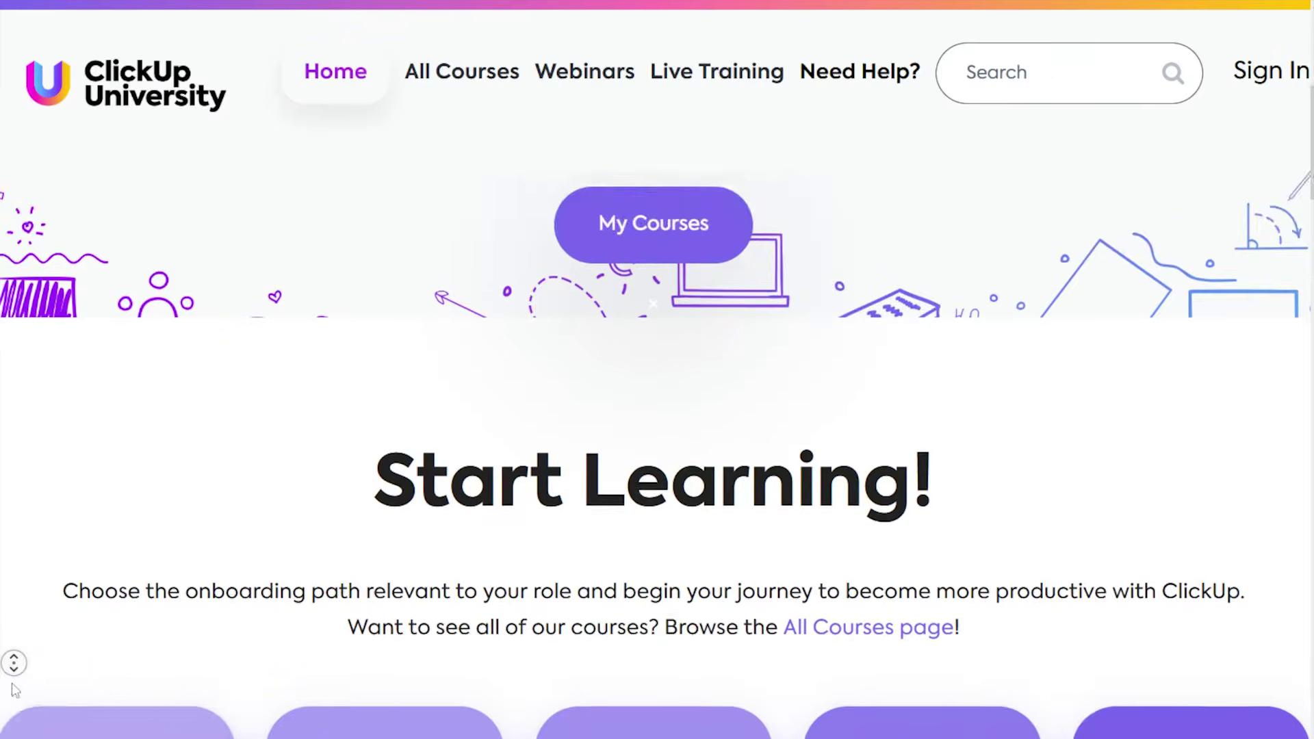
- Scroll ClickUp University to the onboarding path cards, Getting Started through Workspace Admin
scroll(657, 452, down, 10)
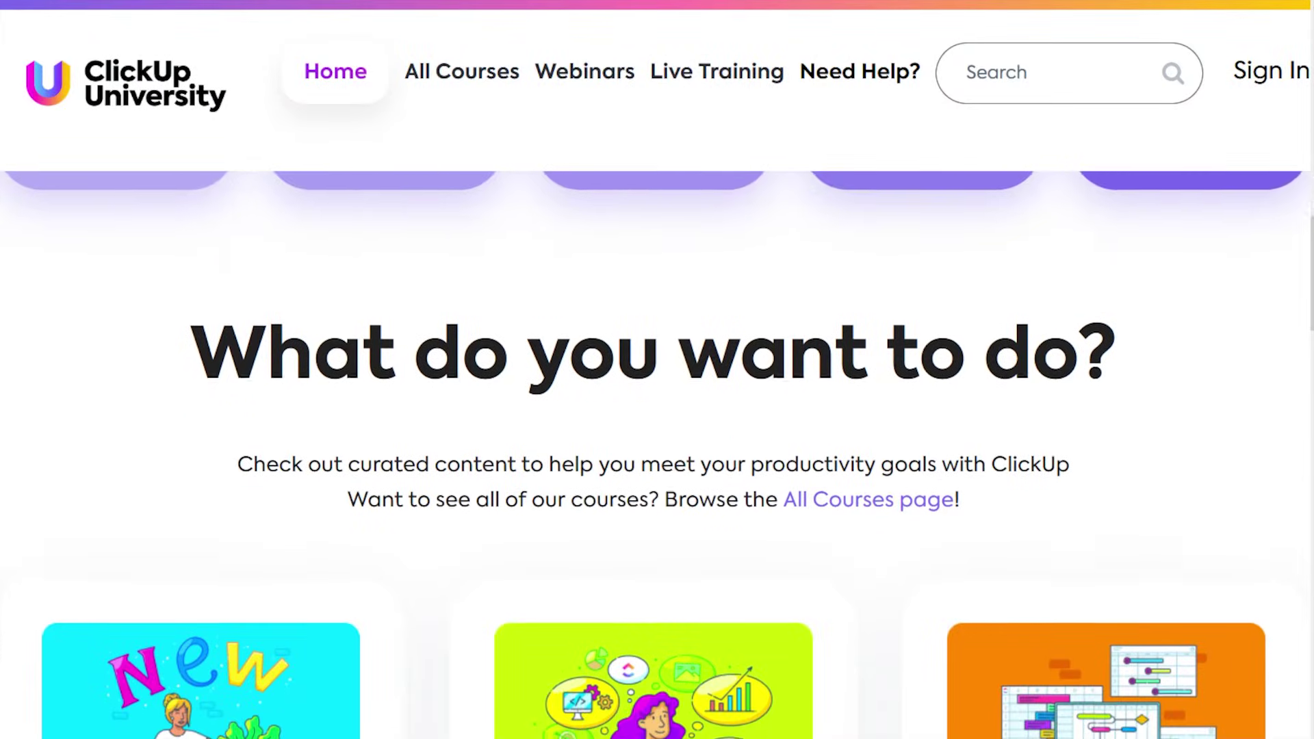
scroll(657, 452, down, 4)
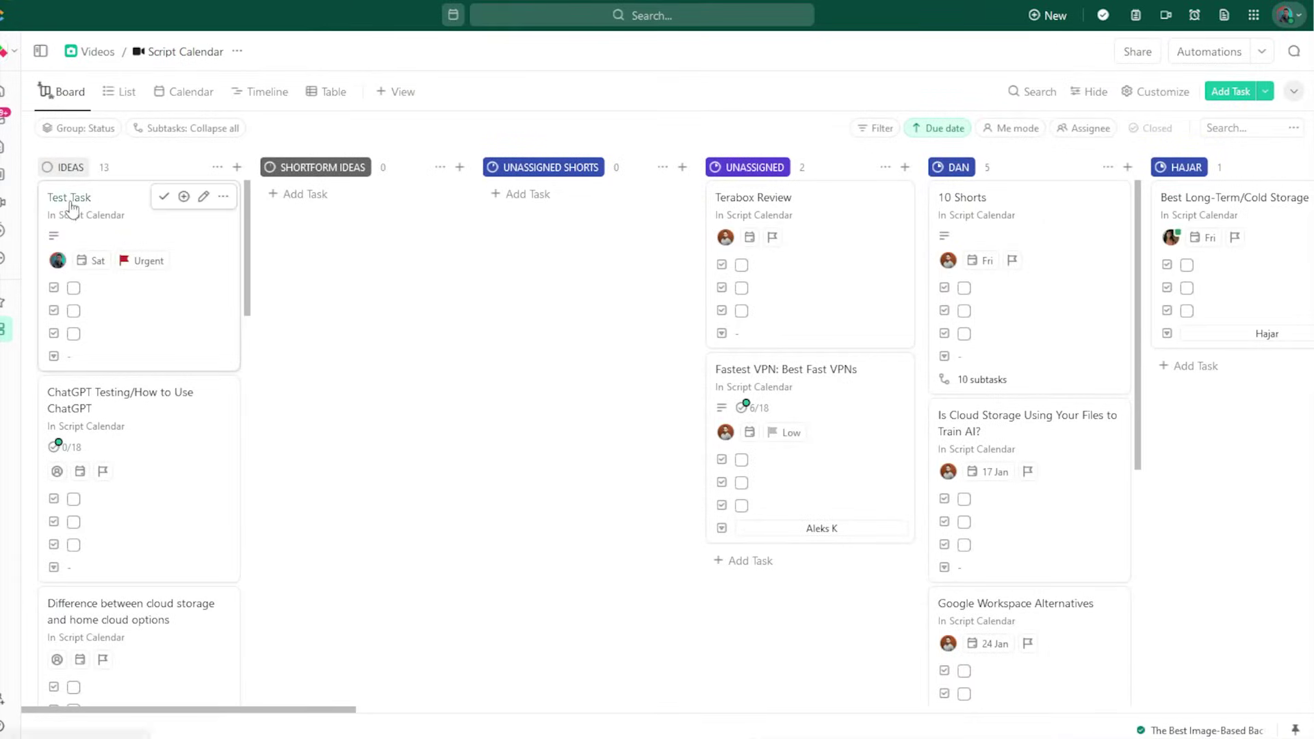
drag(72, 205, 268, 213)
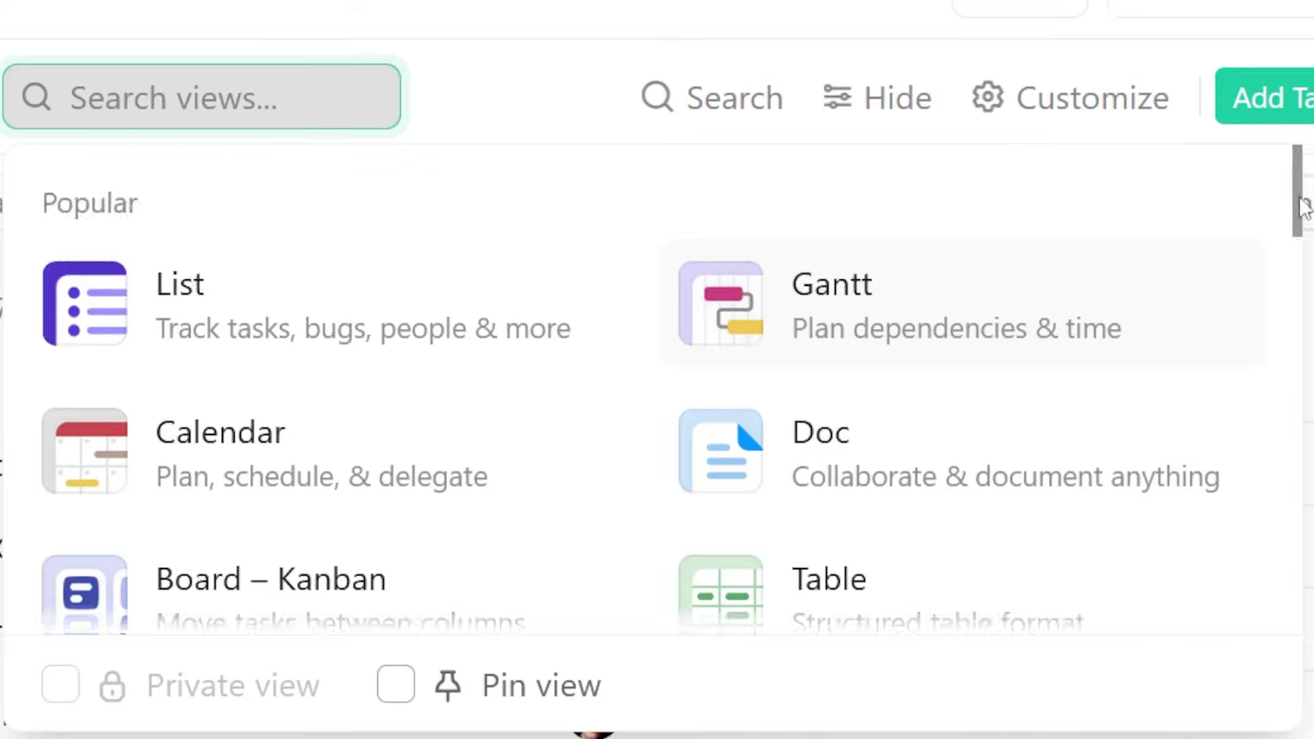
- Scroll through the available view types, including Calendar, Doc, Board – Kanban and Table
scroll(1303, 243, down, 2)
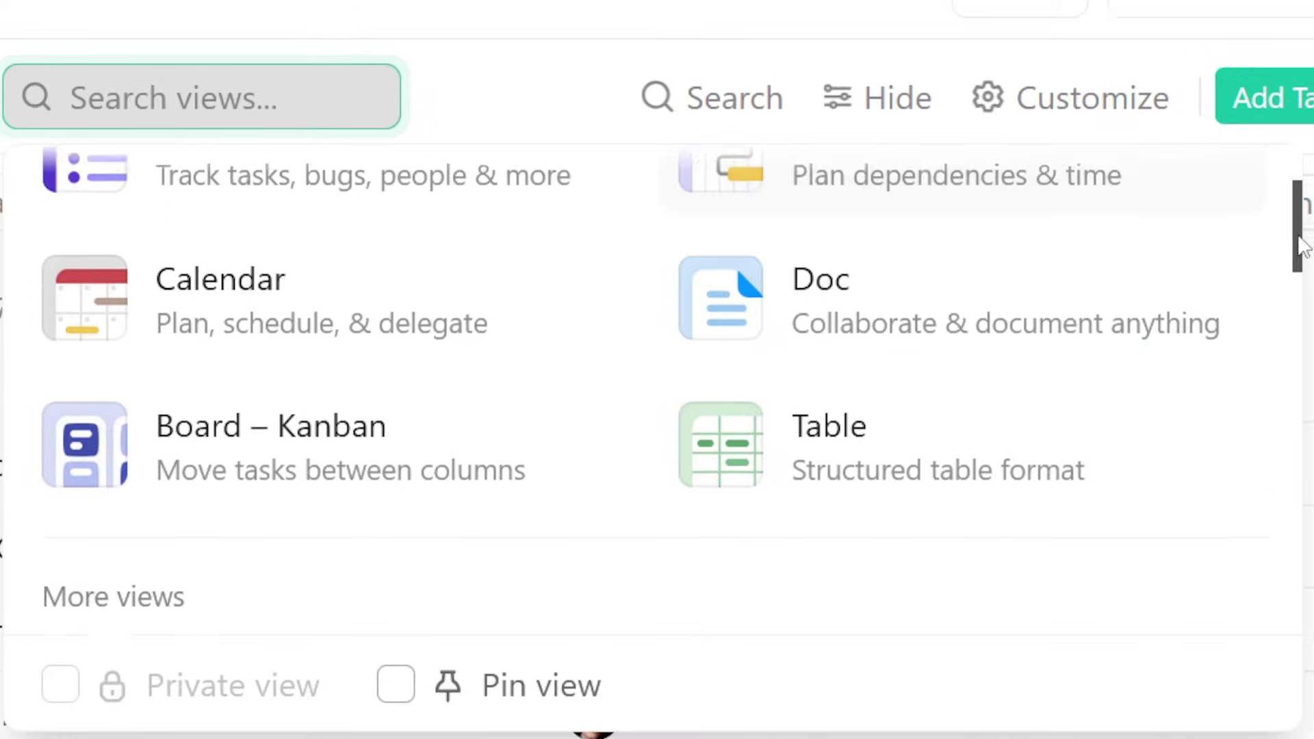
scroll(1303, 243, down, 3)
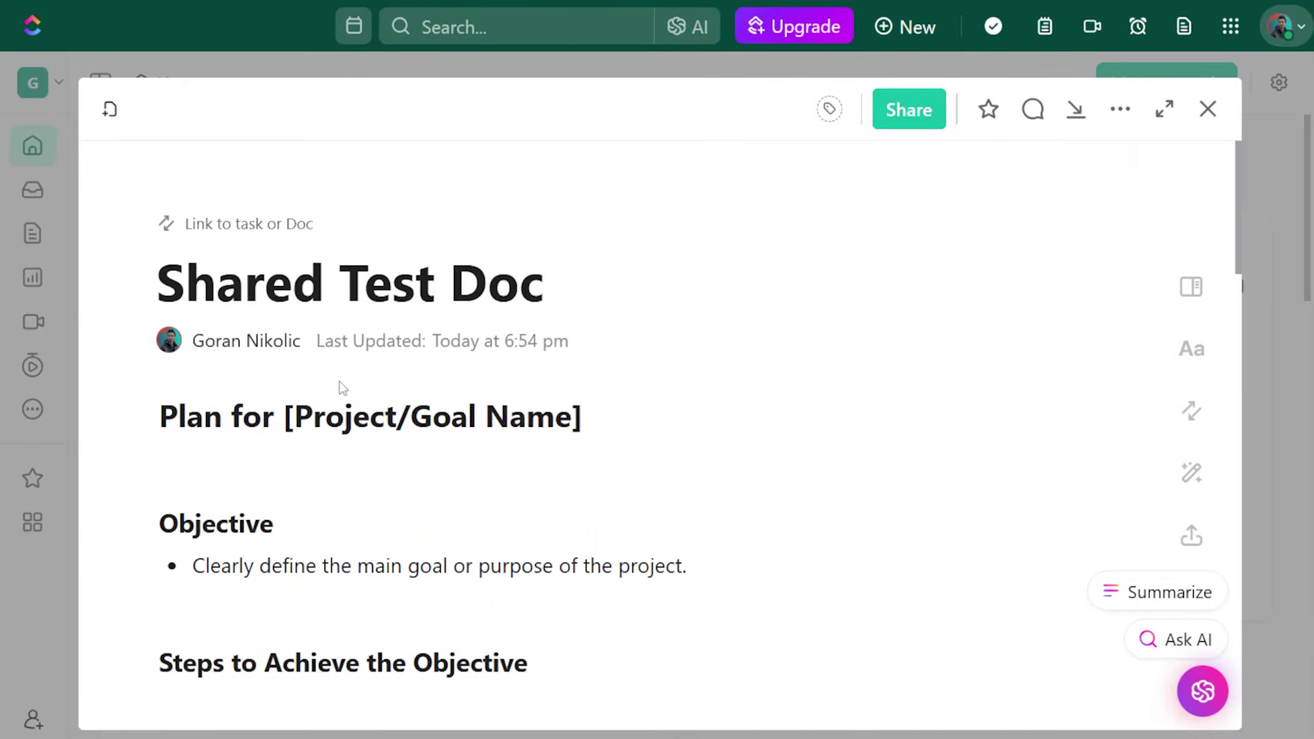
- Open the Shared Test Doc's typography settings and switch to the Advanced options
scroll(342, 388, down, 6)
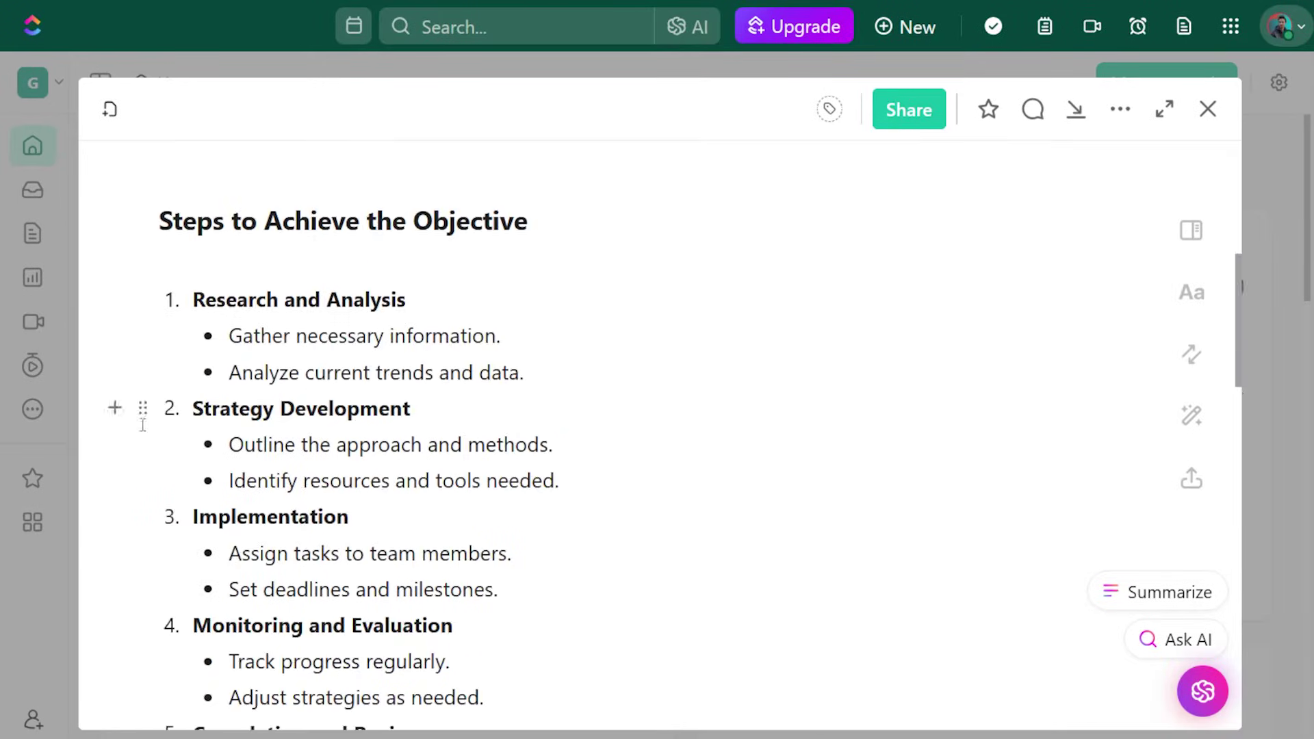
drag(228, 335, 500, 335)
click(1191, 293)
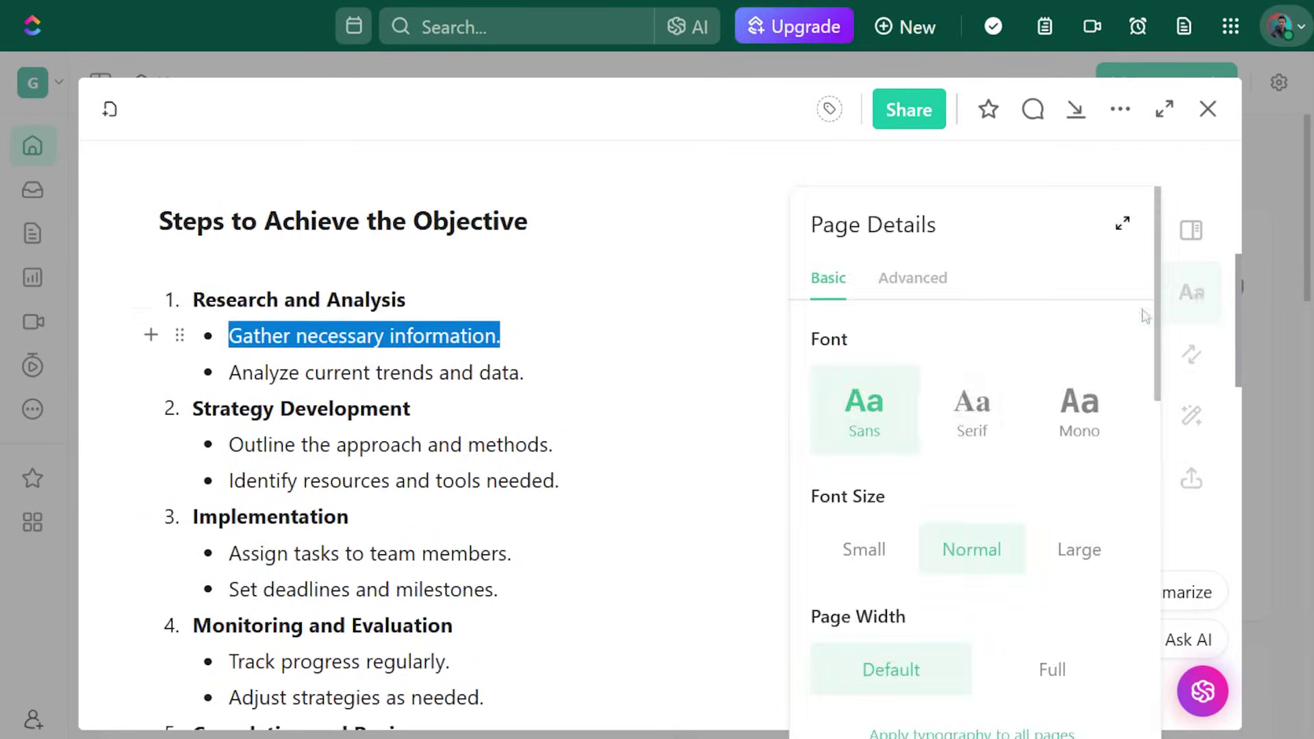
scroll(1011, 493, down, 4)
scroll(1018, 493, up, 4)
click(914, 278)
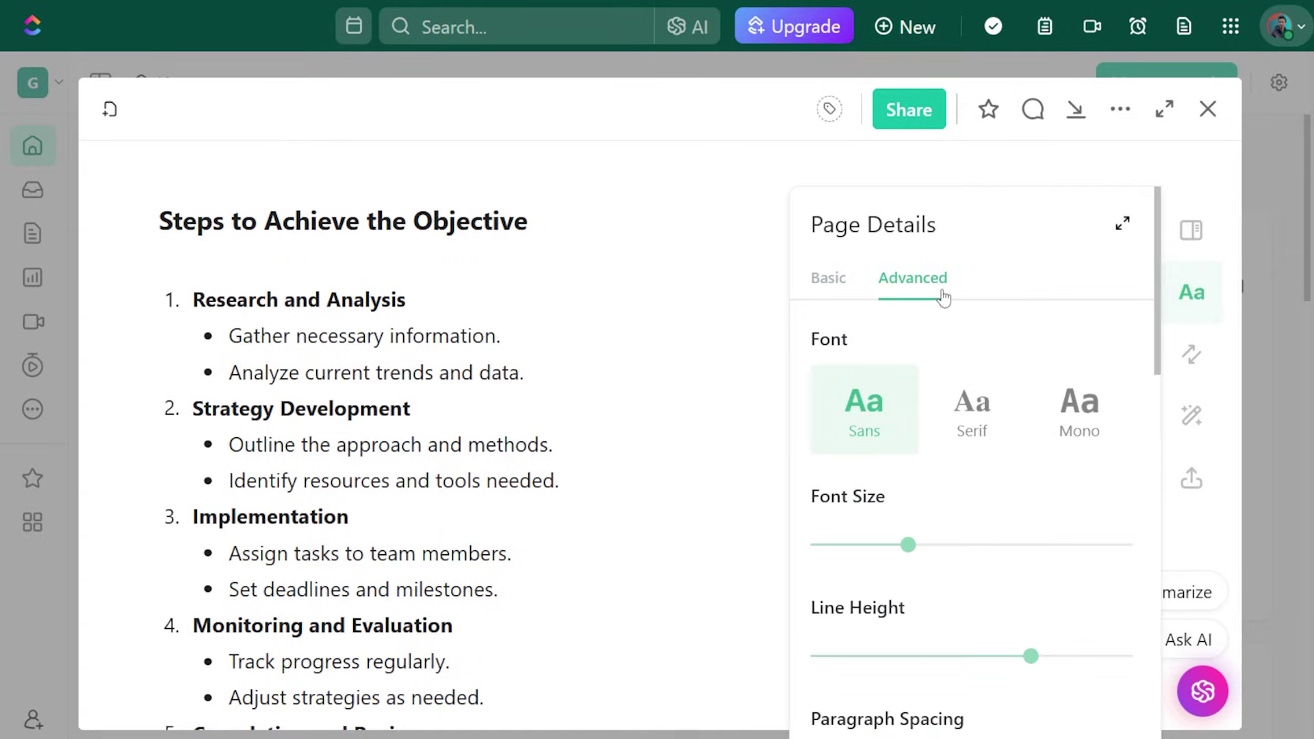
- Check the doc's word count under Stats, then show the empty comments pane
drag(1155, 307, 1135, 694)
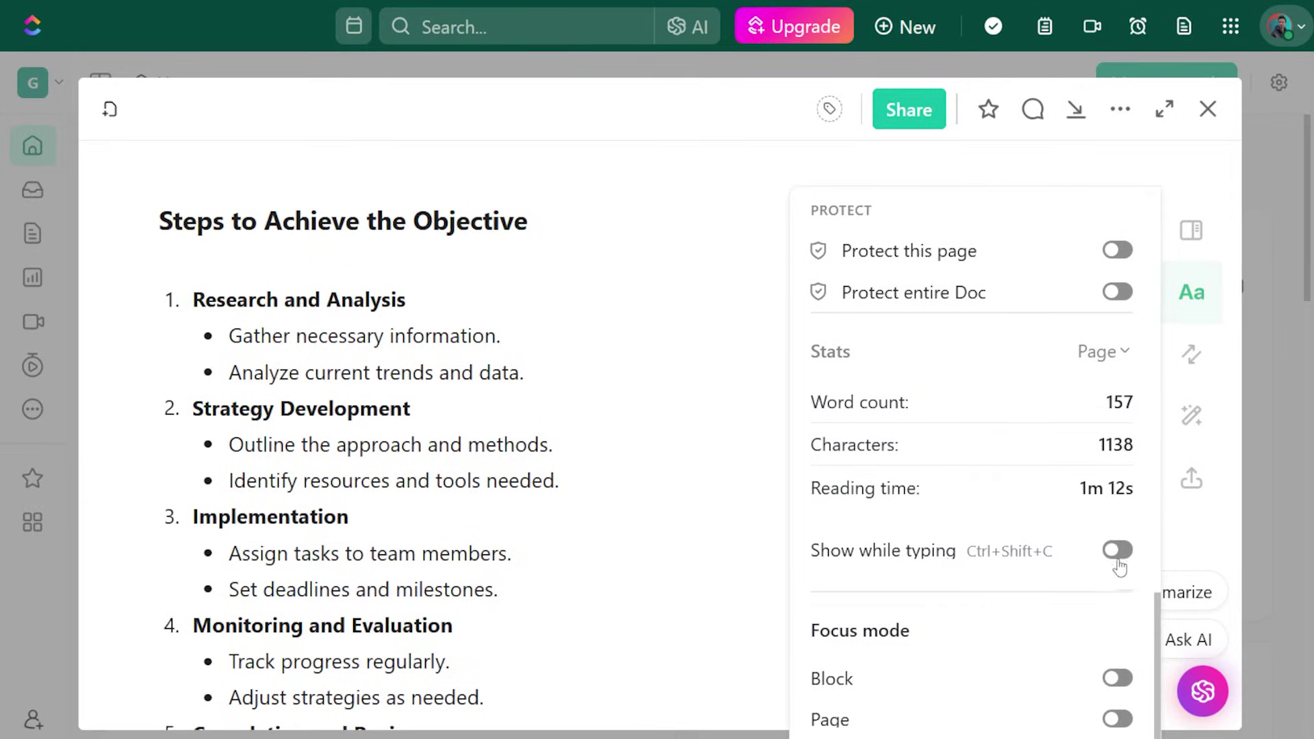
click(1034, 109)
scroll(510, 510, down, 5)
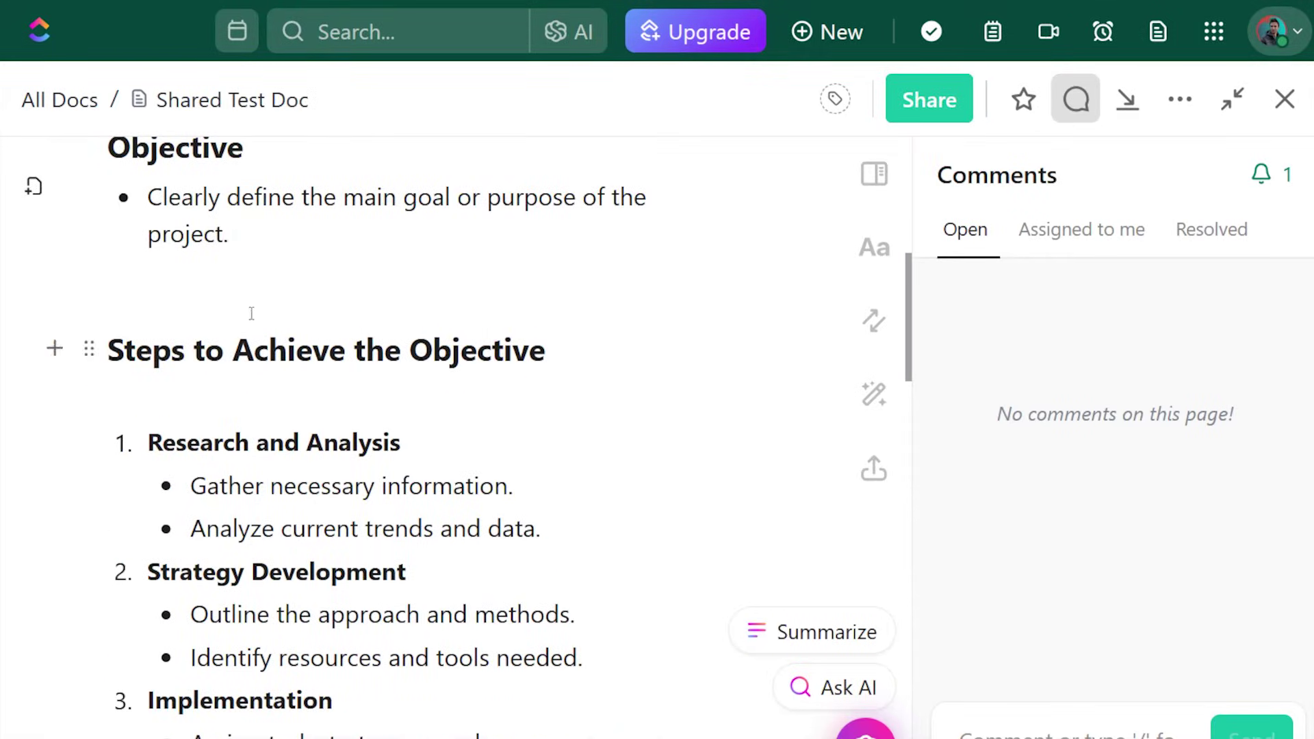
- Comment 'double check this!' on the phrase 'define the main goal or purpose of the' and expand its quote
drag(235, 195, 630, 200)
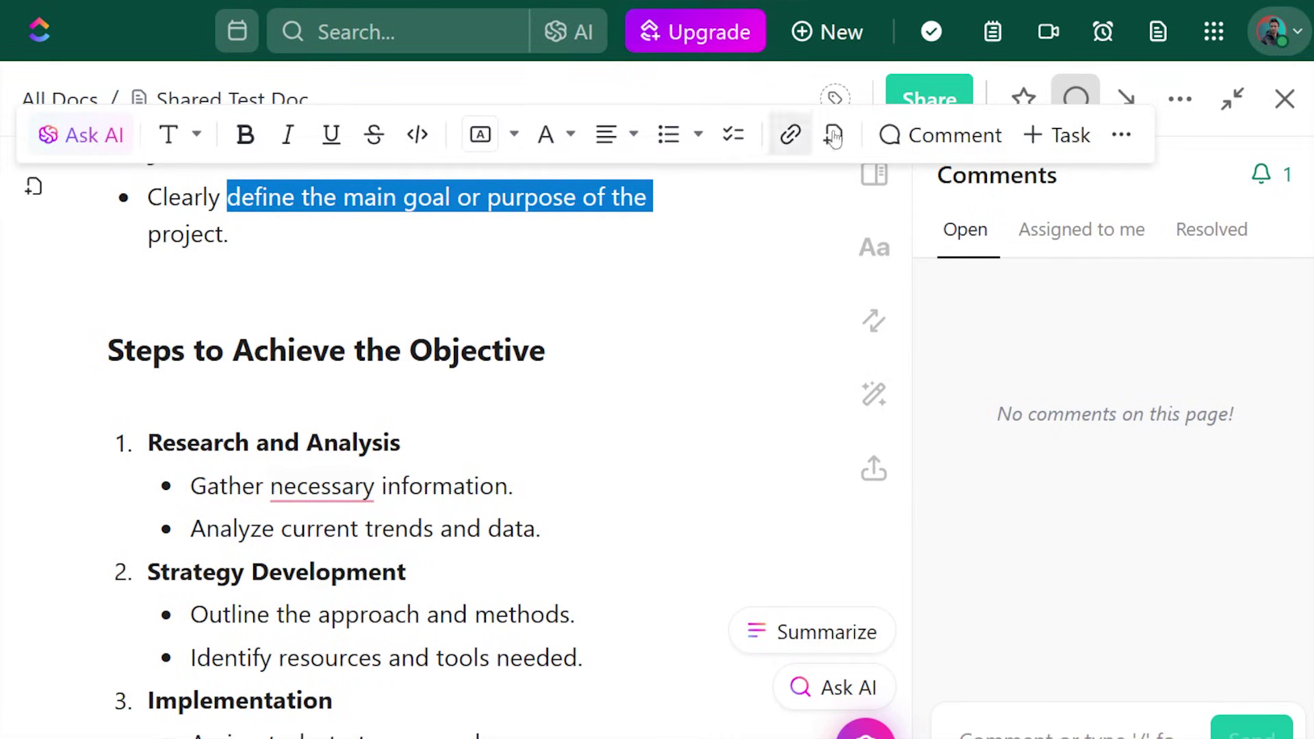
click(958, 137)
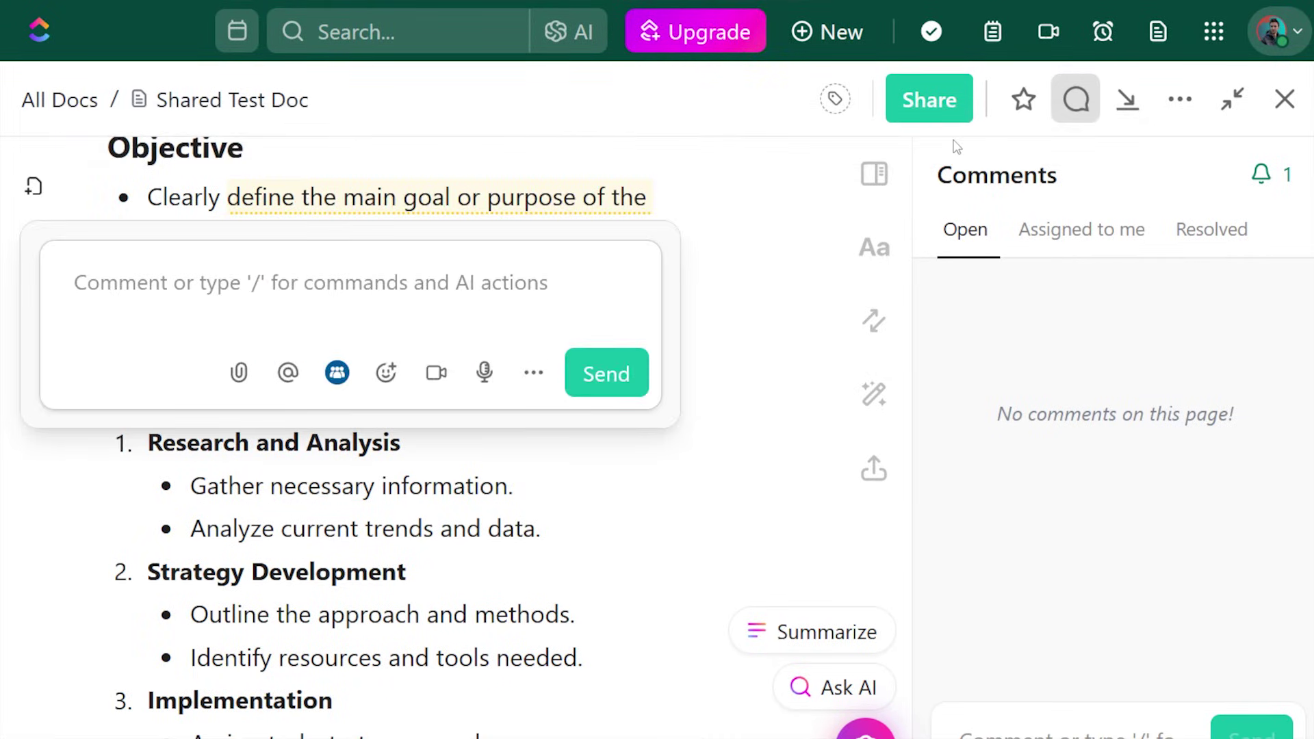
text(double check this!)
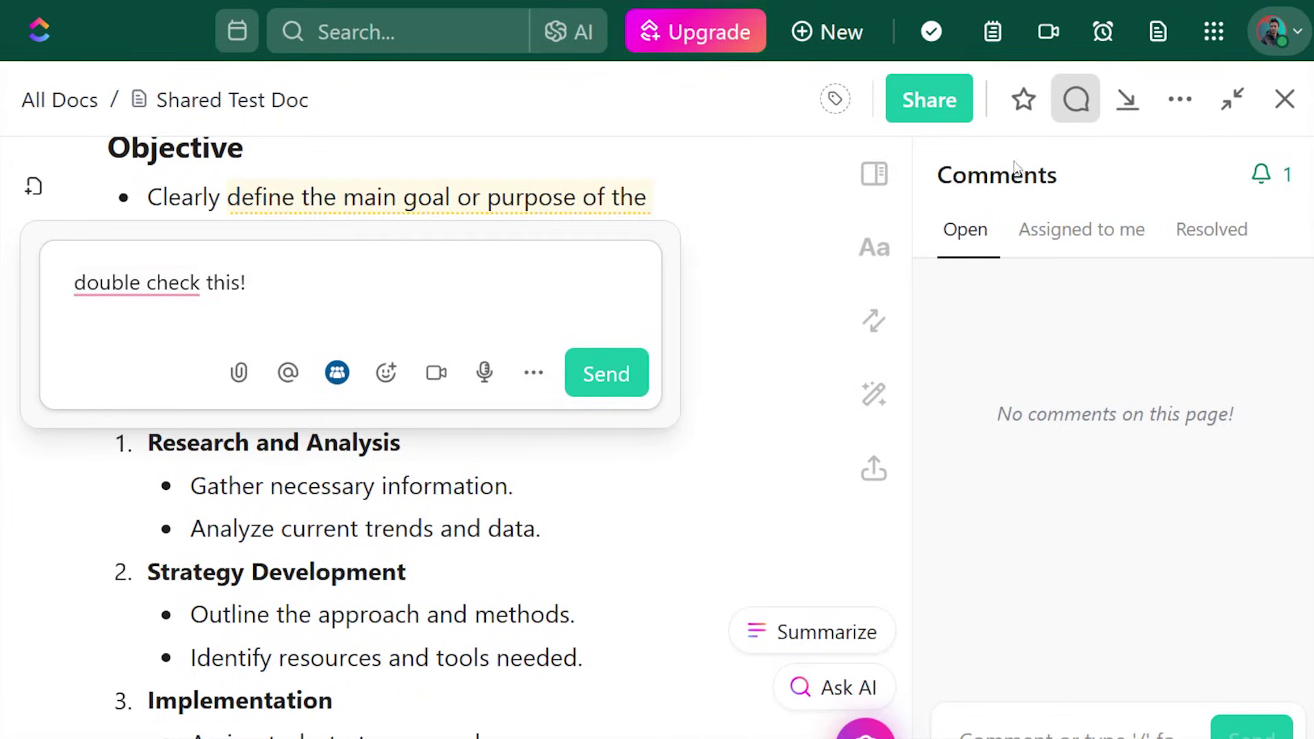
click(576, 369)
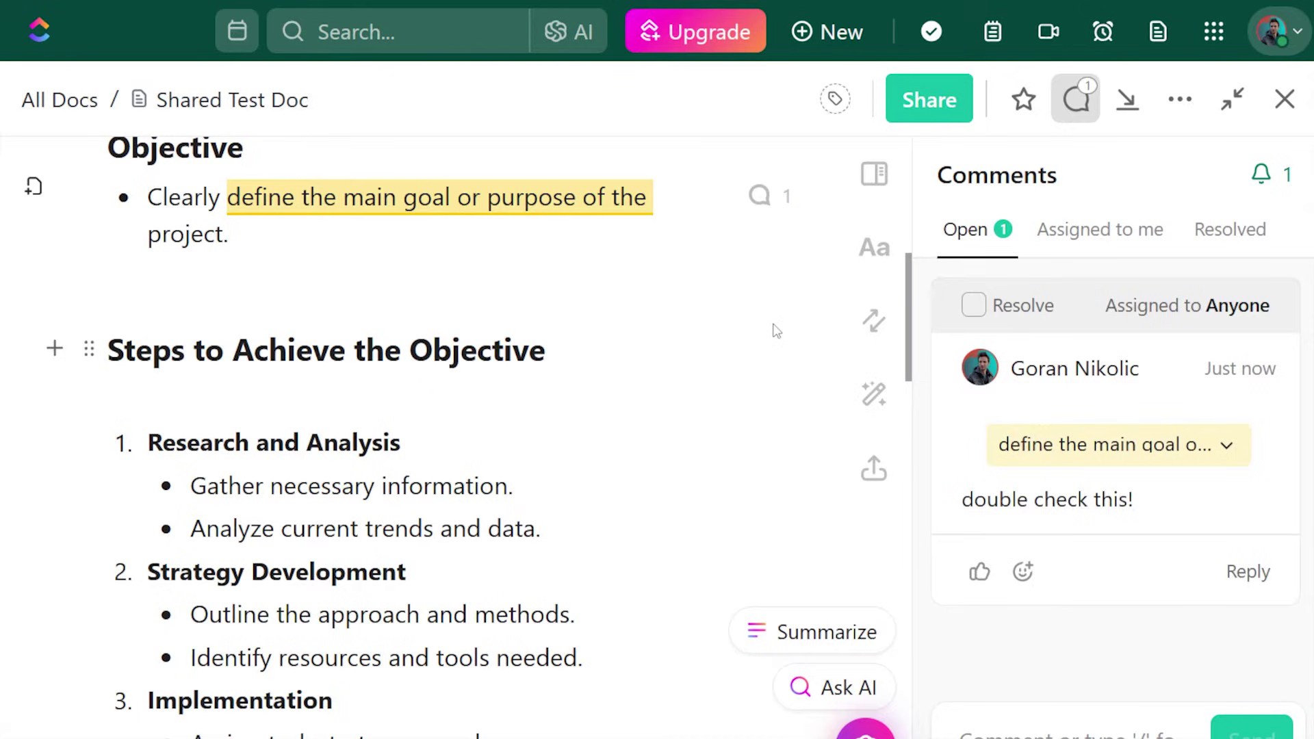
click(1227, 446)
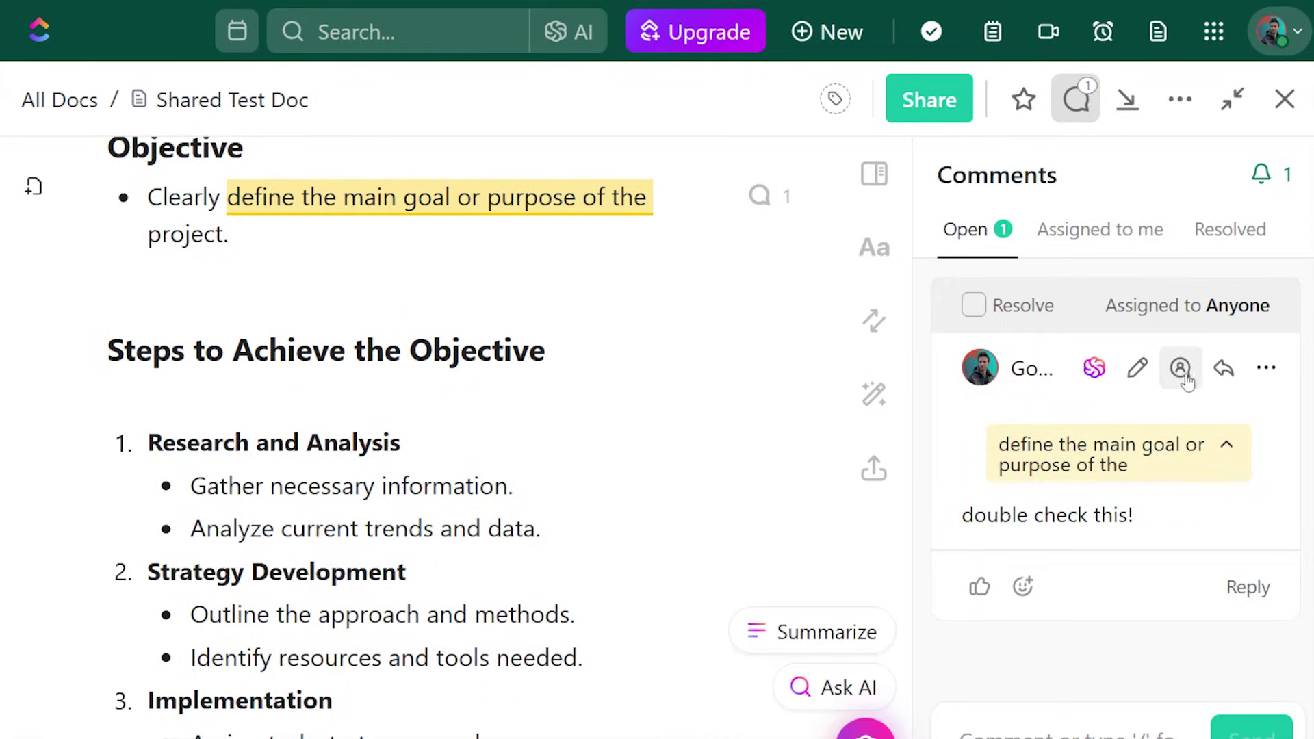
scroll(434, 424, down, 7)
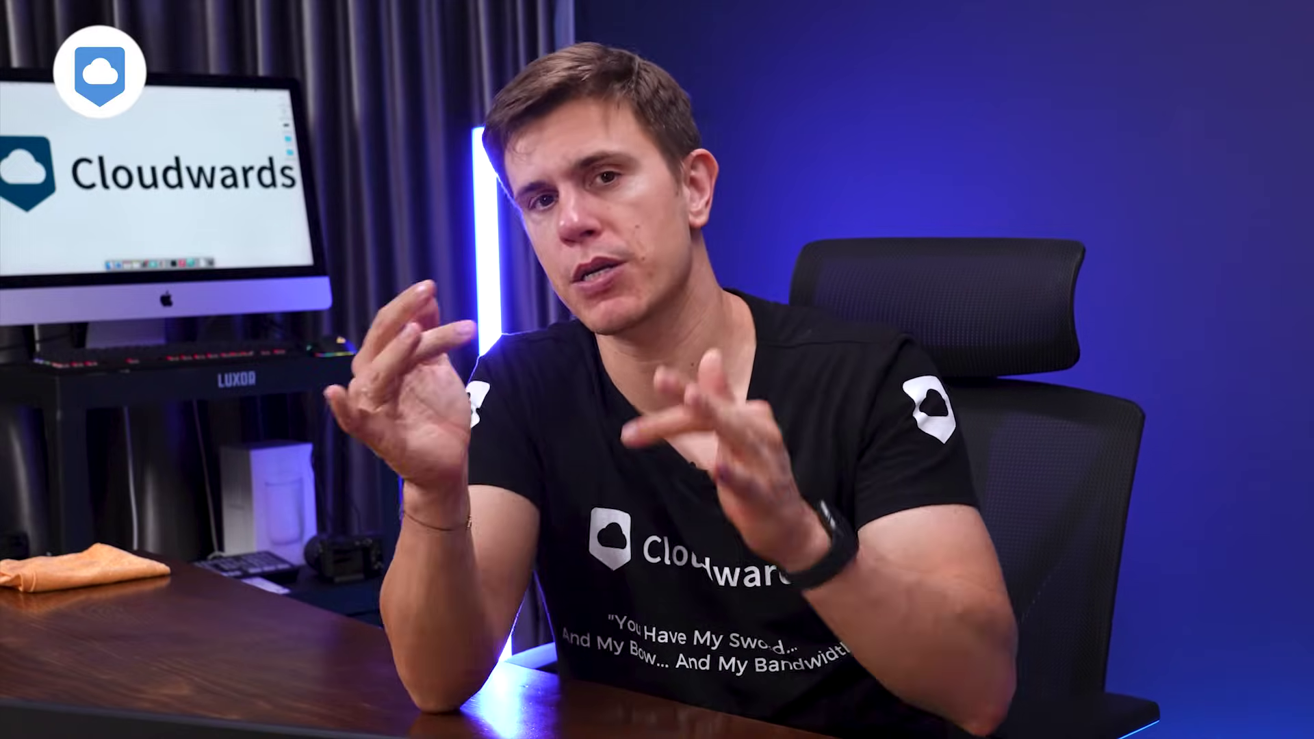
- Record a short voice clip for the comment from the comment box's extra options
click(1151, 726)
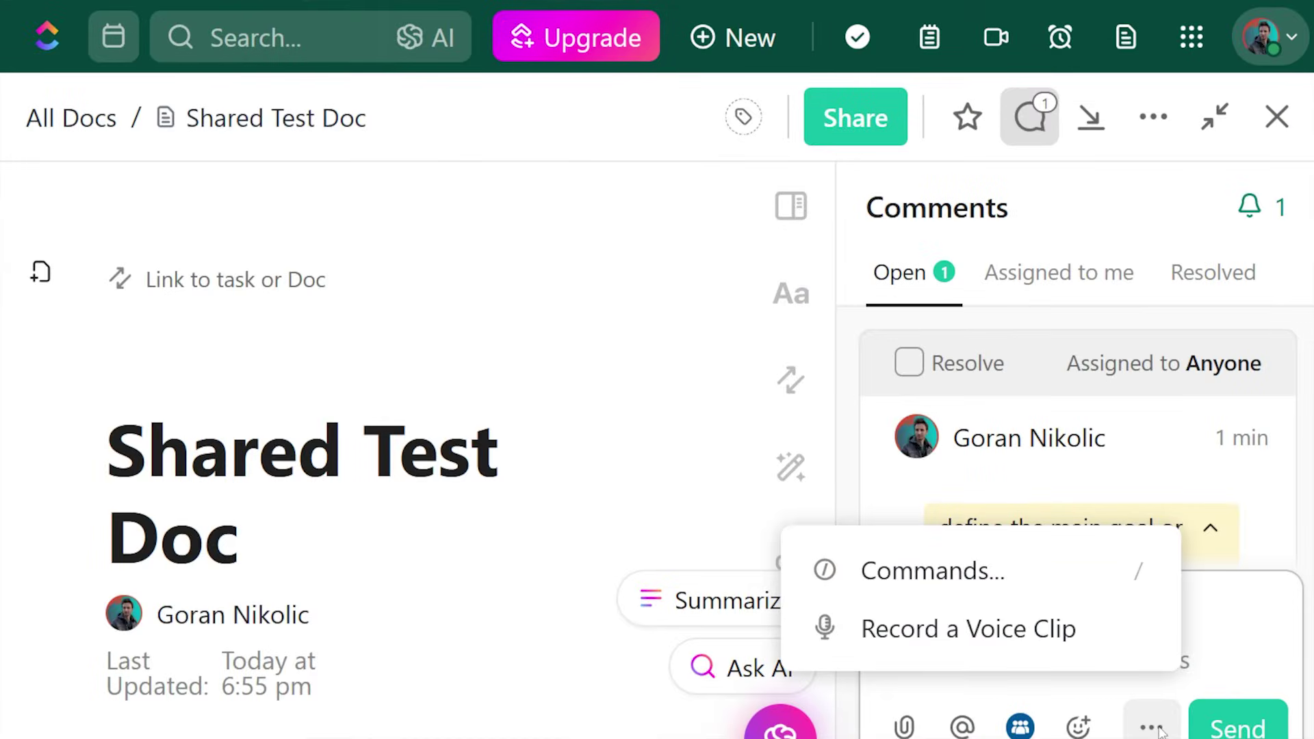
click(978, 643)
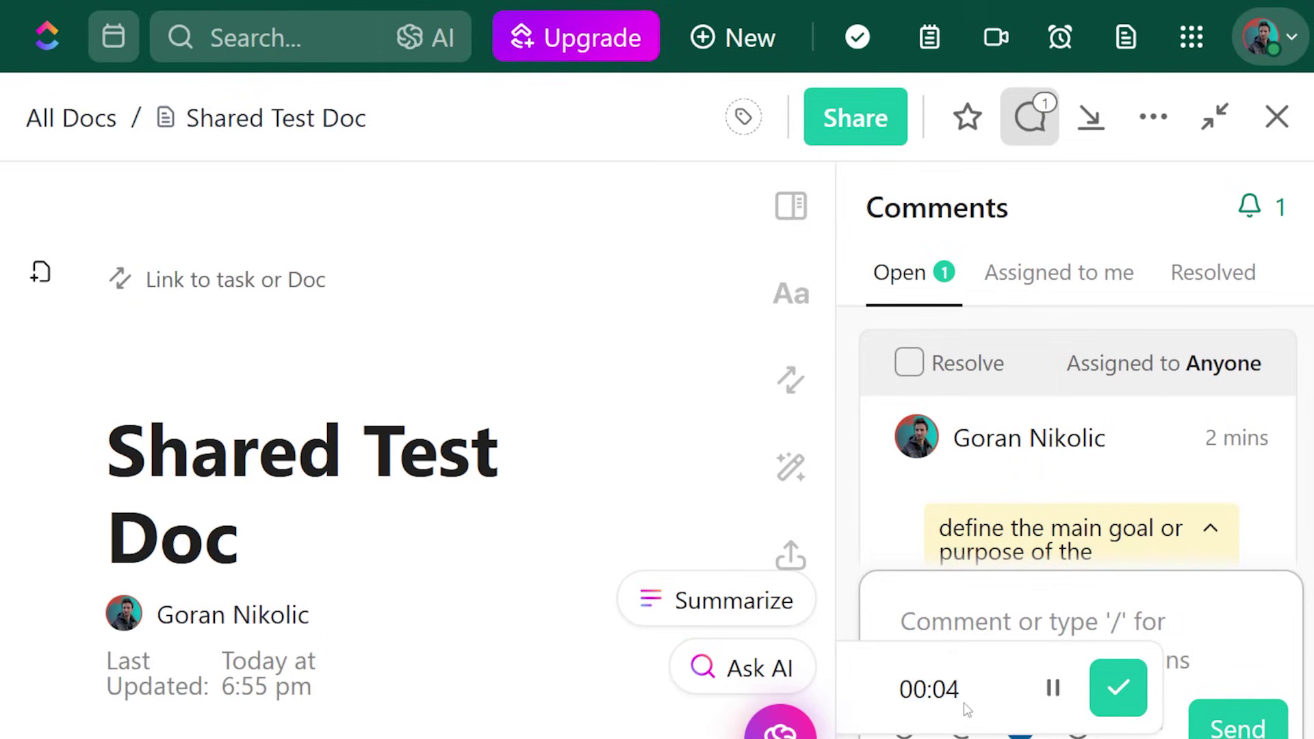
click(1117, 704)
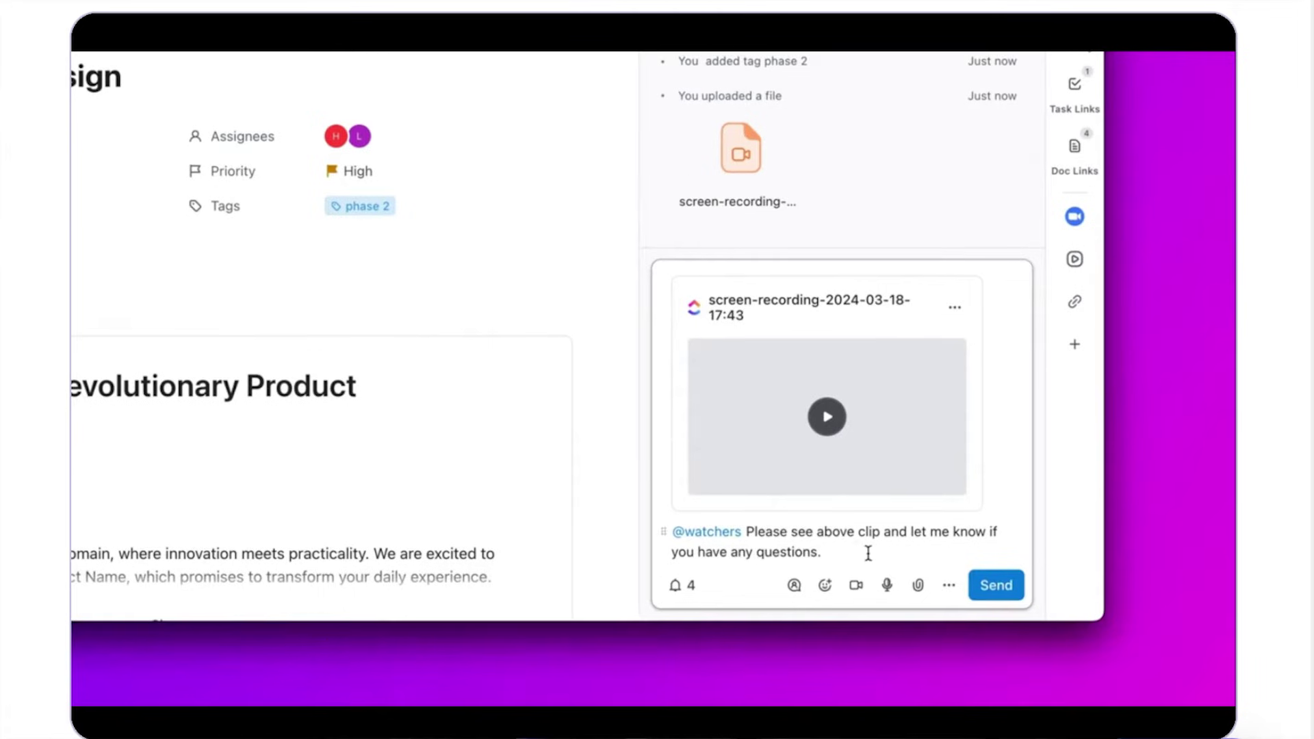
- Post the screen-recording clip comment for watchers and paste the clip into the task description
click(985, 592)
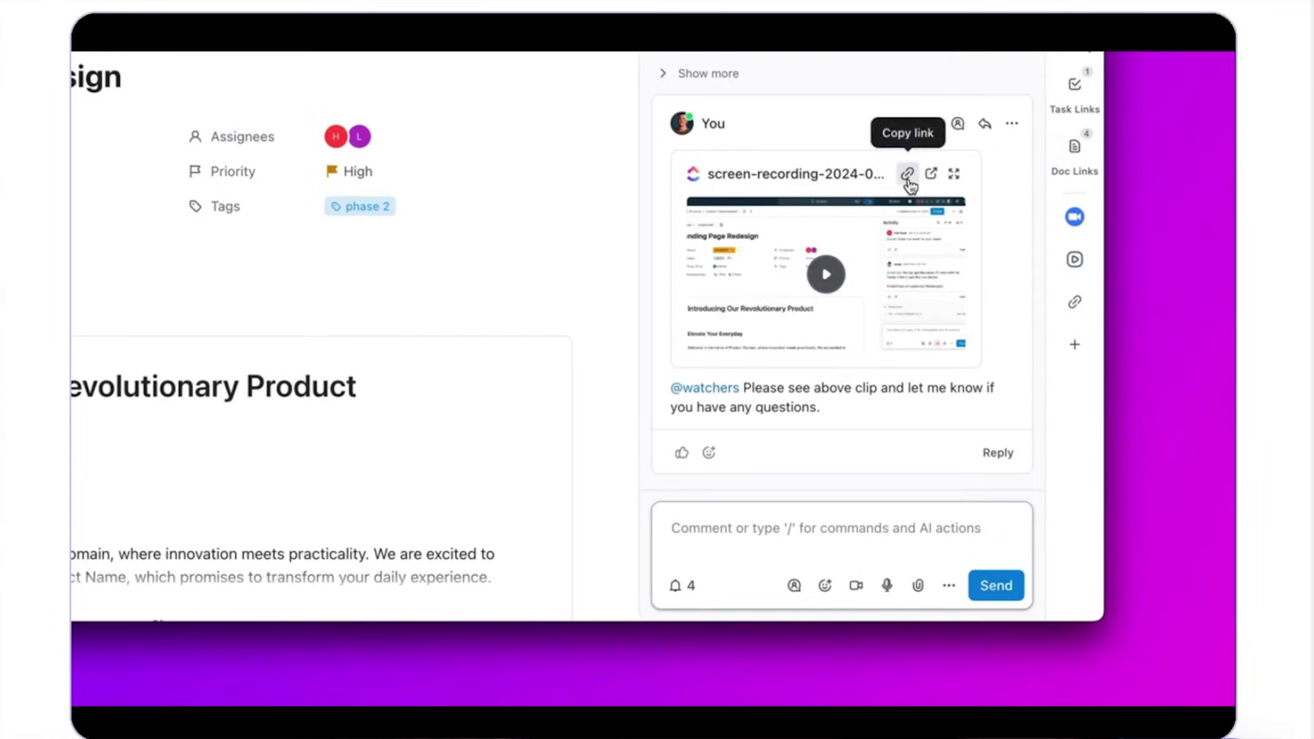
click(294, 519)
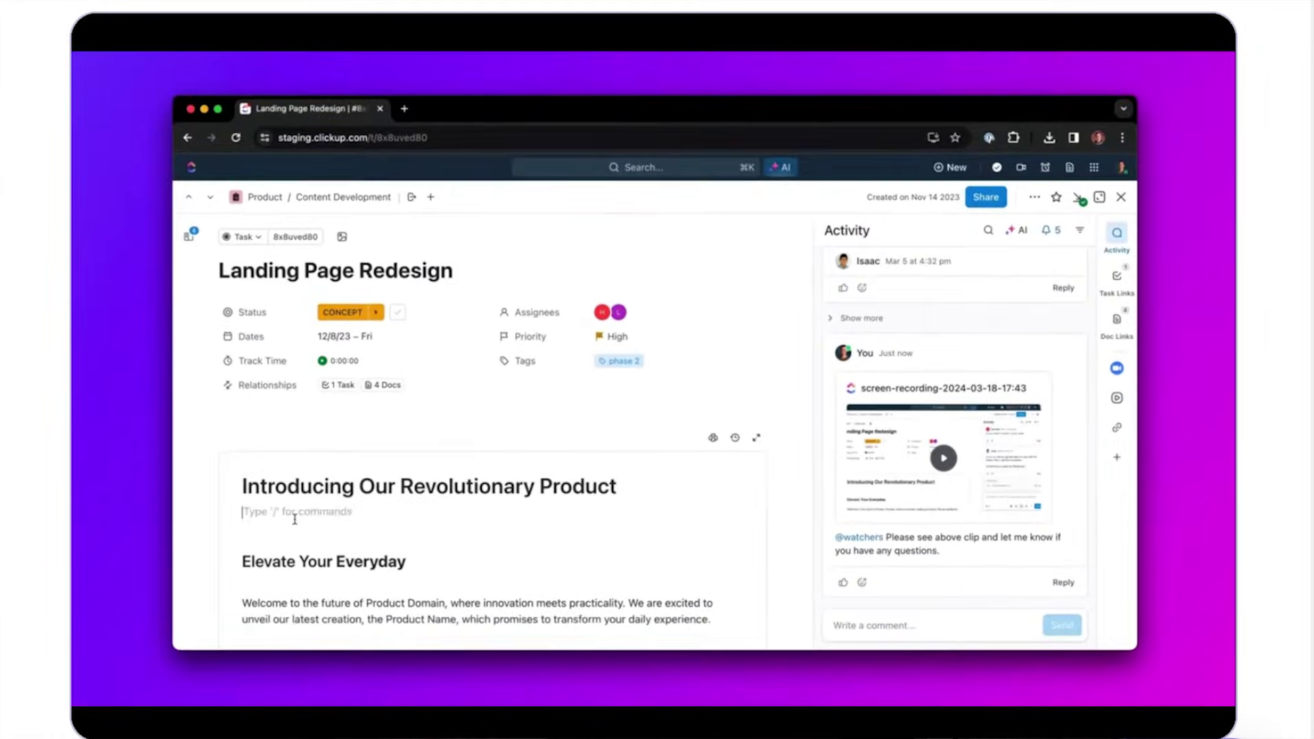
key(super+v)
scroll(295, 518, down, 5)
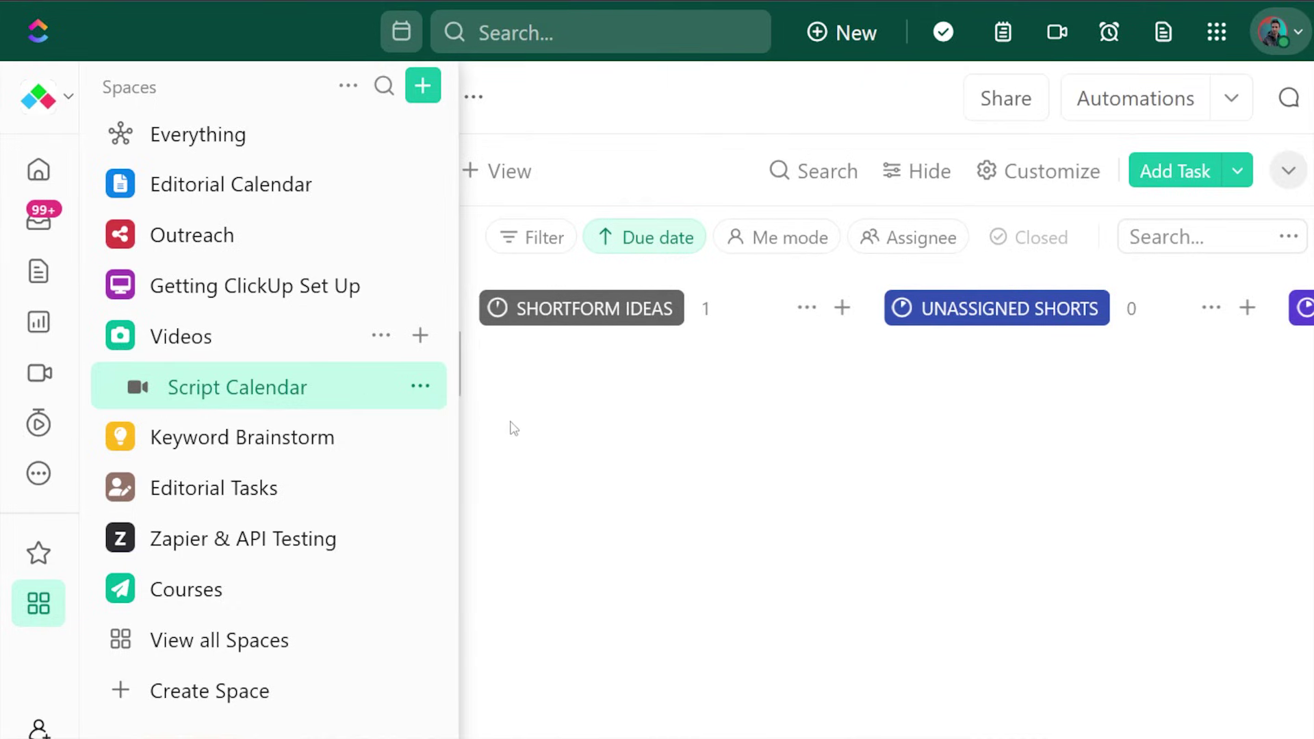
- Drag the ClickUp Review card from MISSING SCREENCASTS into the VIDEO EDITOR column
drag(1025, 602, 248, 554)
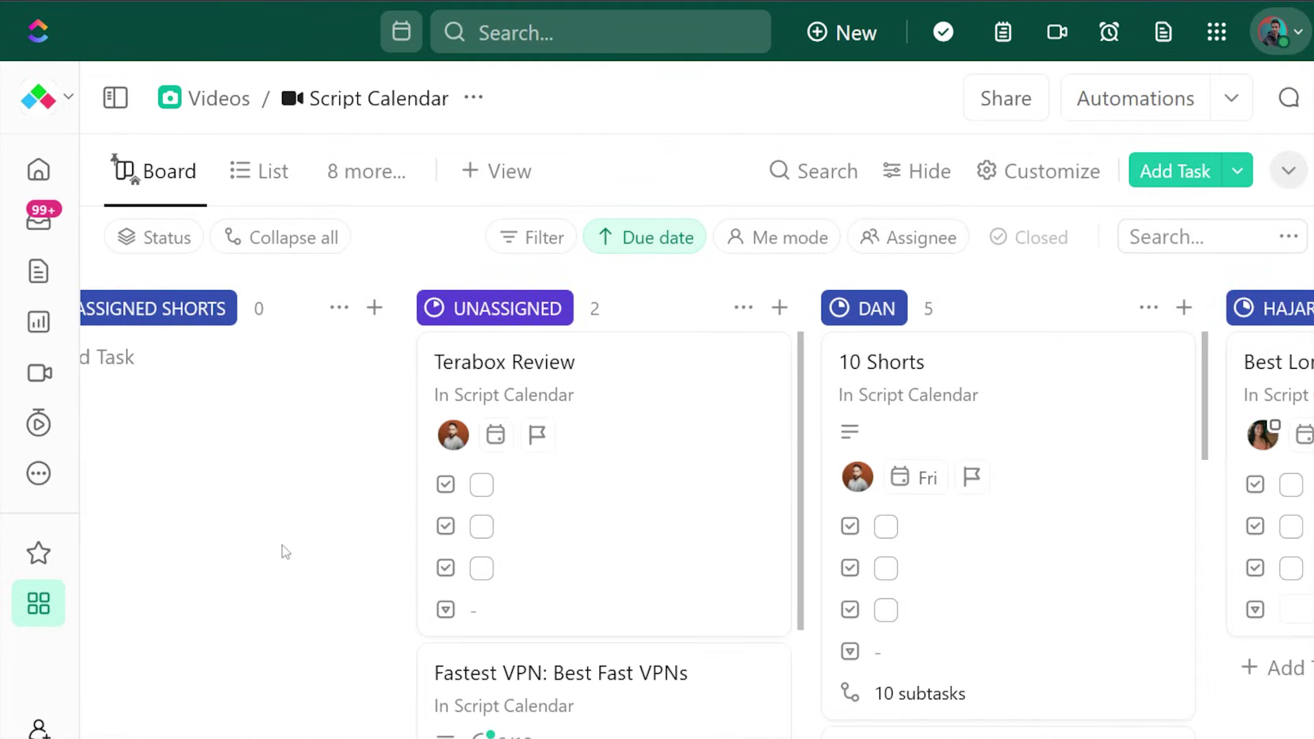
scroll(1270, 724, right, 10)
scroll(697, 513, right, 10)
scroll(165, 723, right, 5)
scroll(972, 677, right, 10)
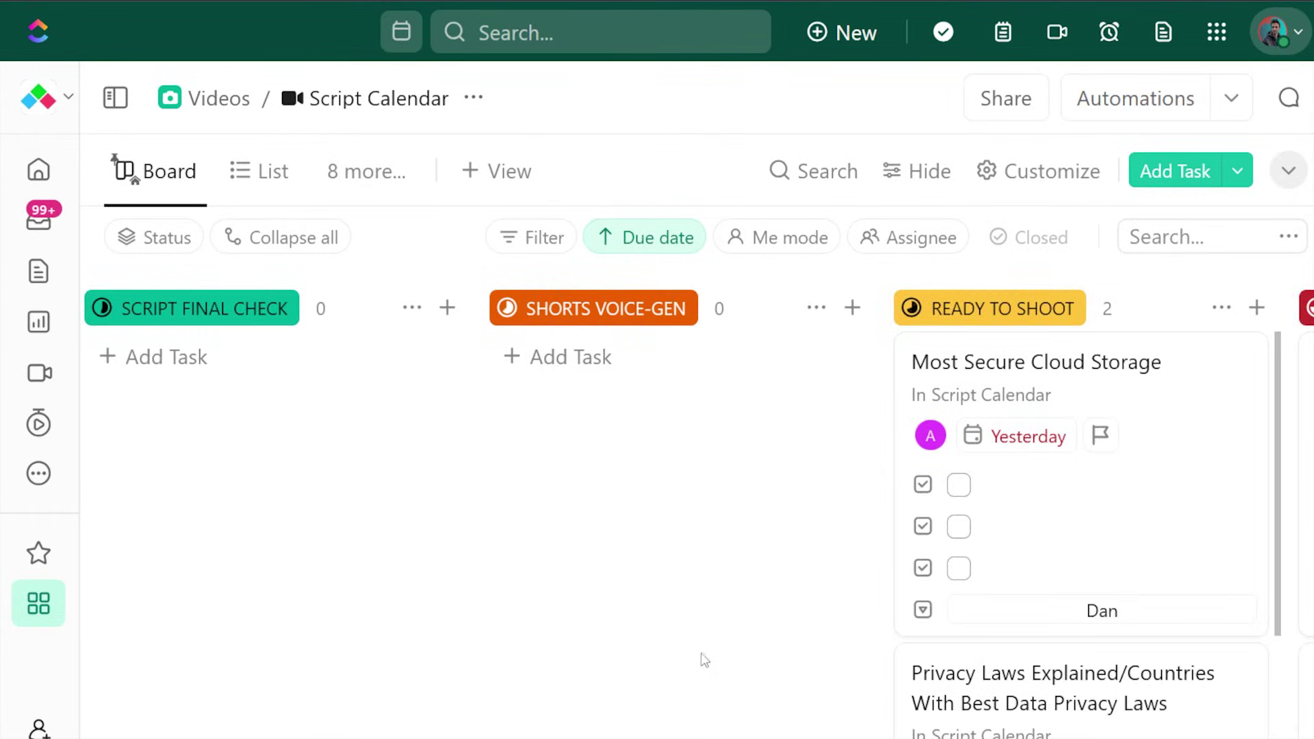
scroll(703, 568, right, 5)
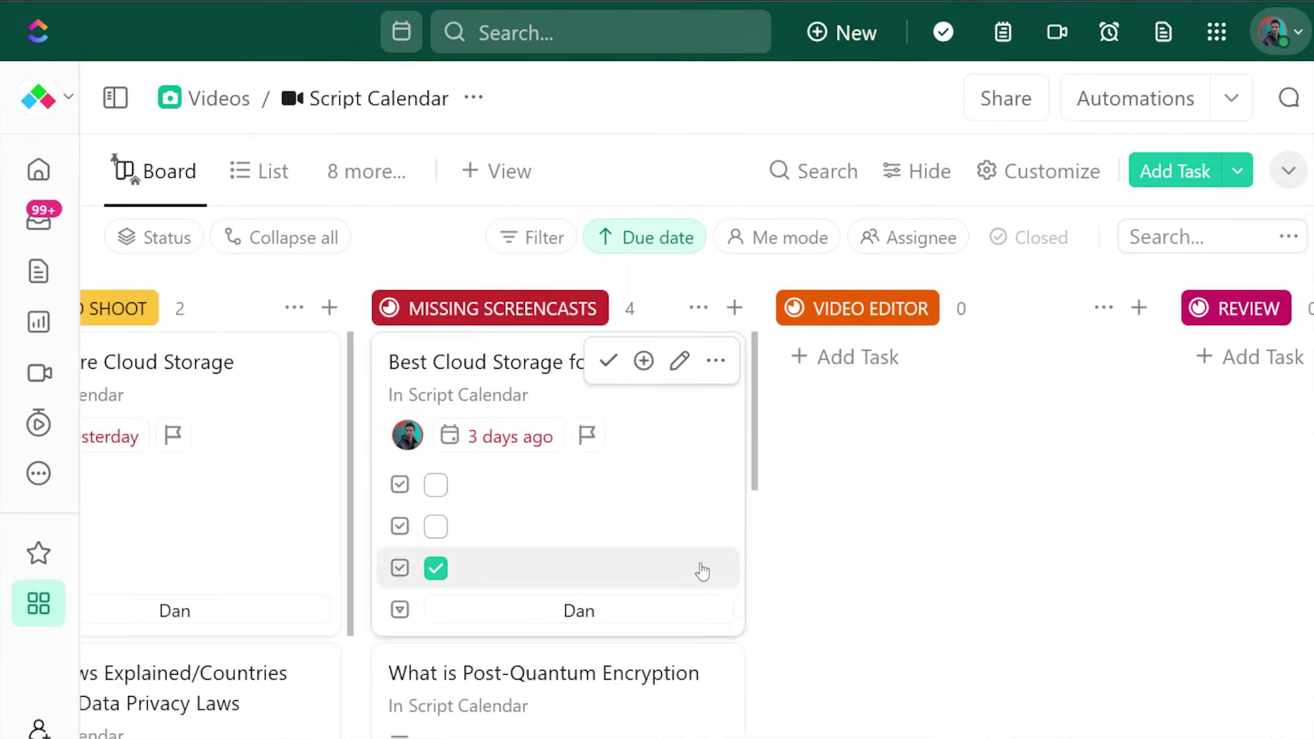
scroll(703, 569, down, 5)
drag(457, 607, 831, 430)
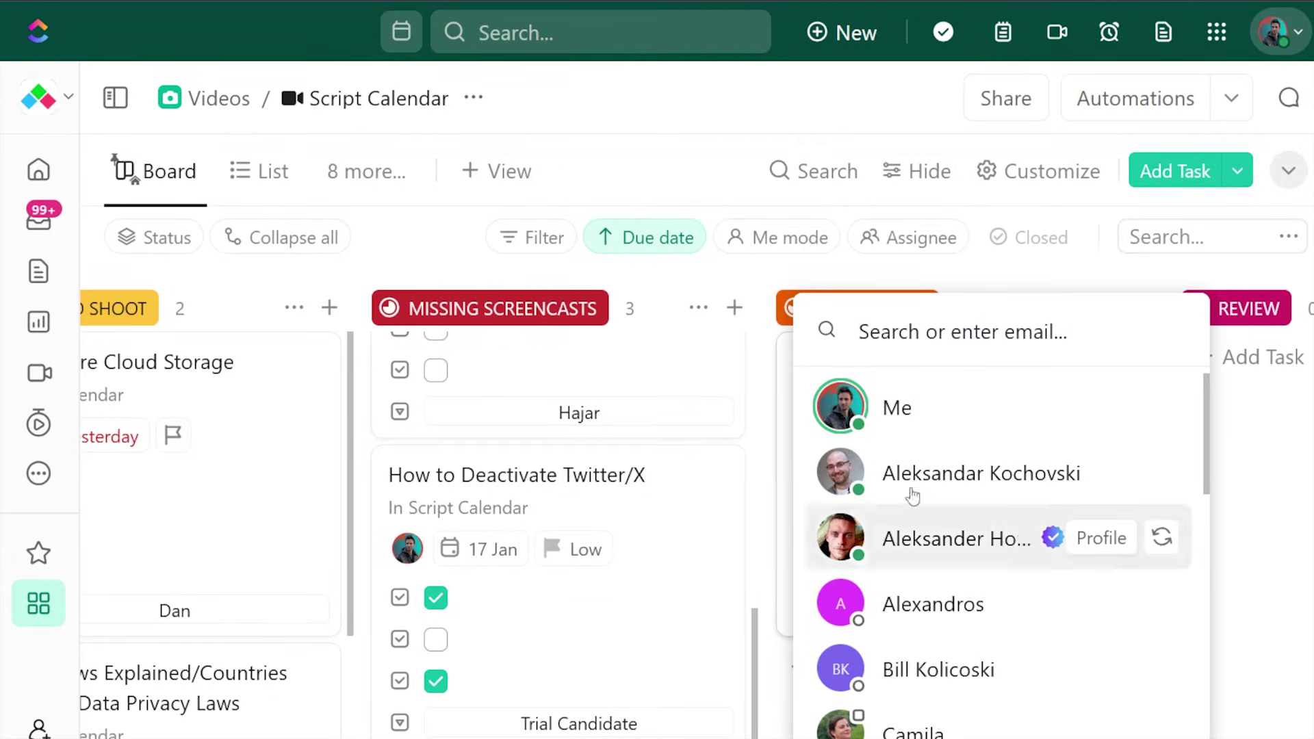
- Open the team member's profile and look through its Trending Tasks, led by Test Task
click(1126, 418)
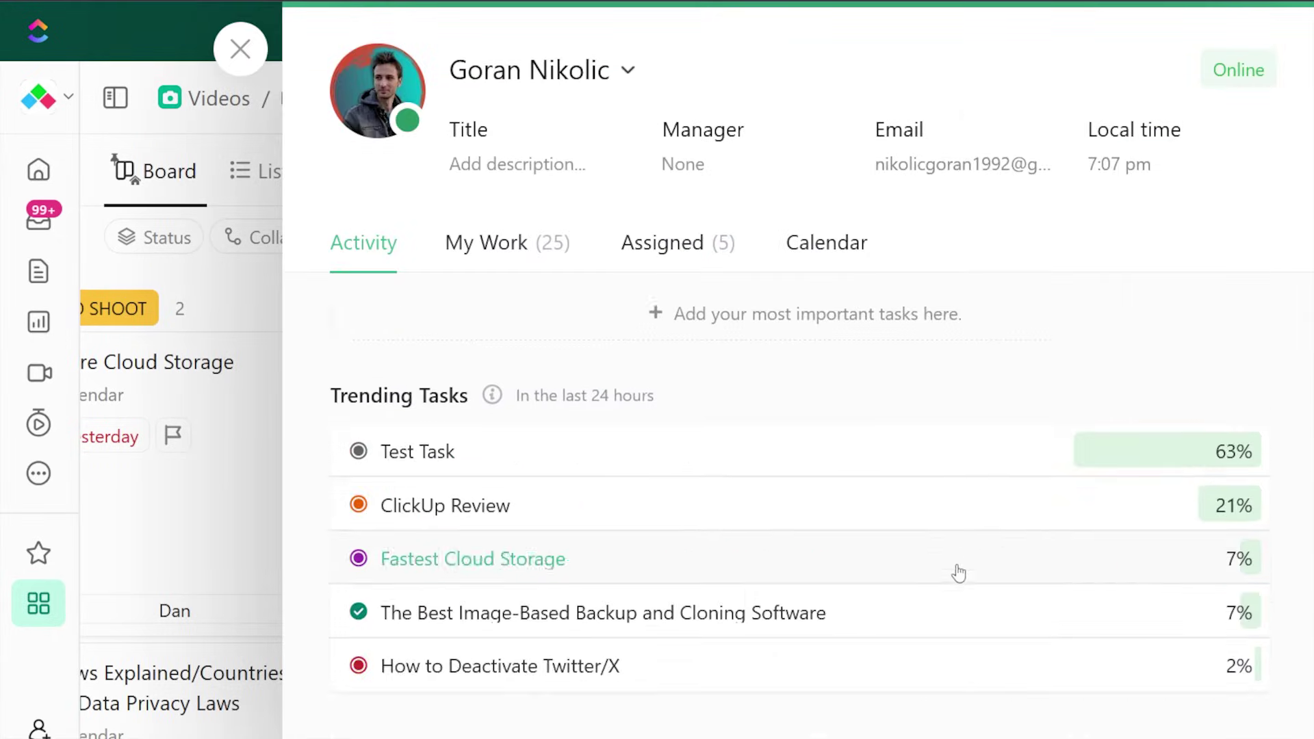
scroll(957, 573, down, 5)
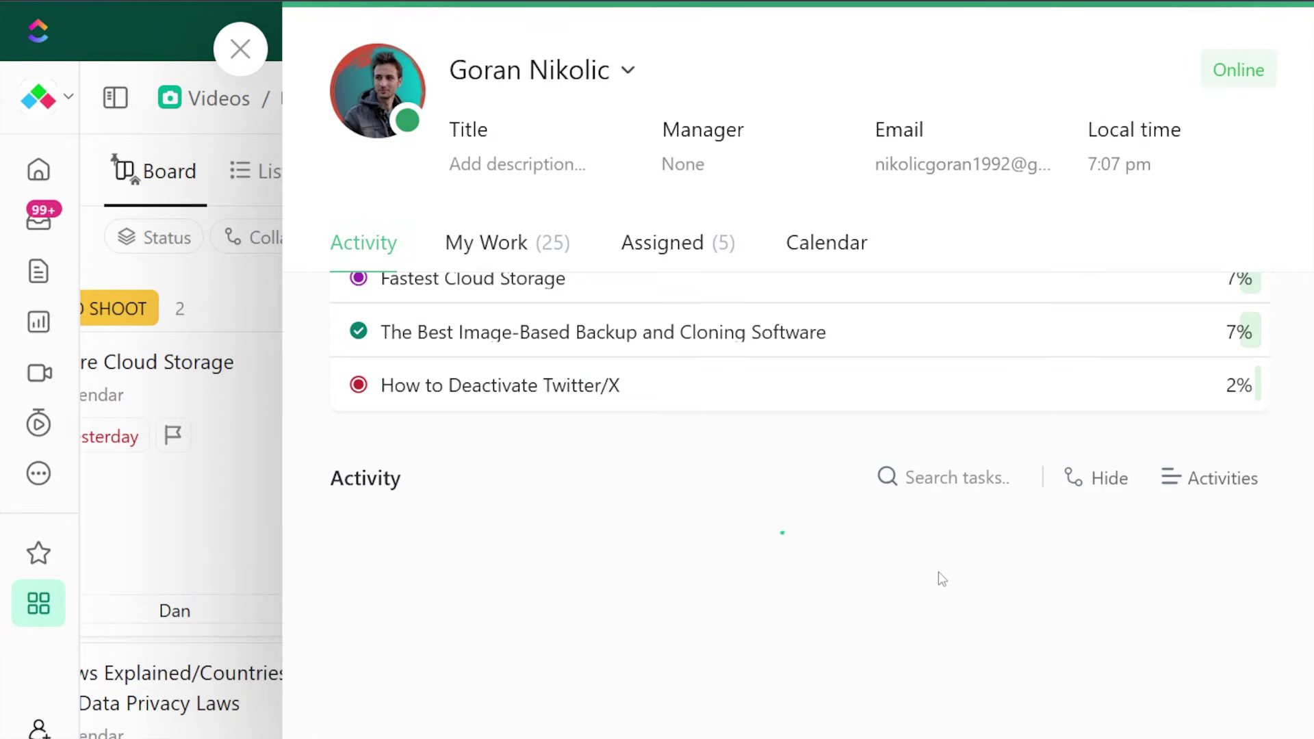
scroll(938, 572, up, 5)
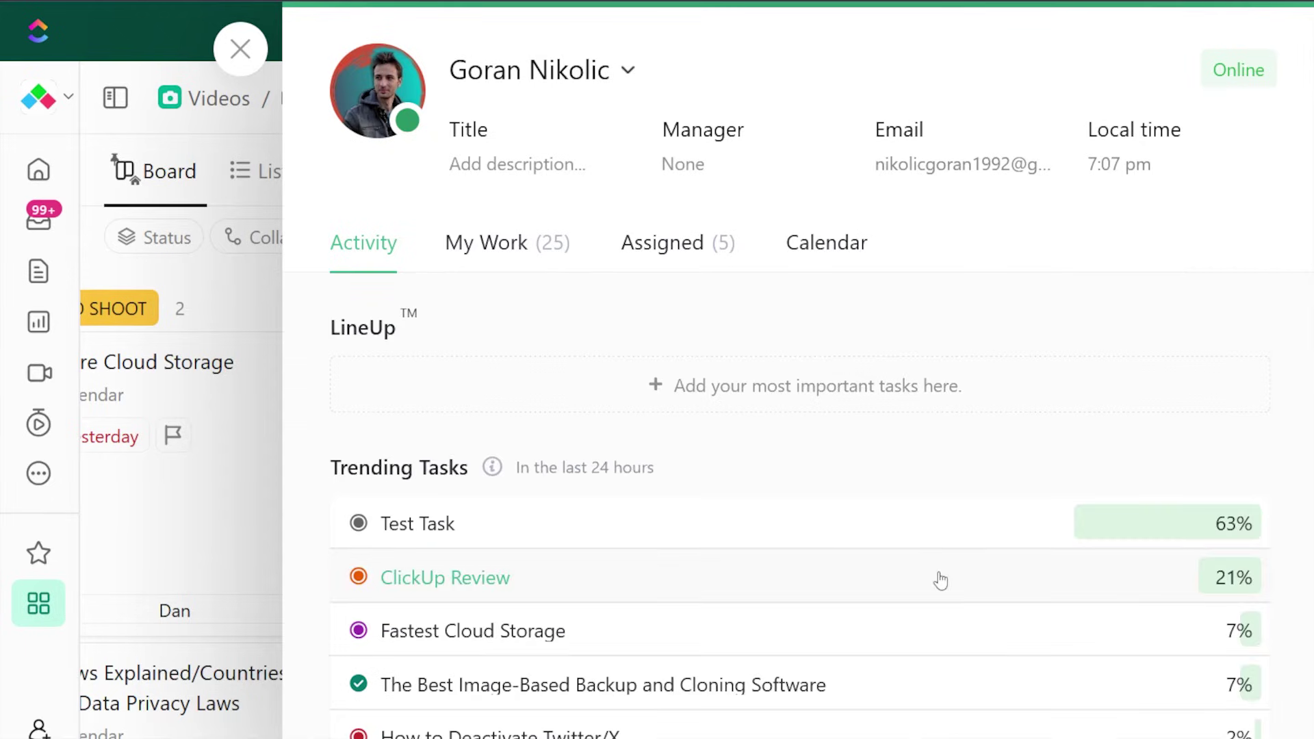
scroll(939, 575, down, 10)
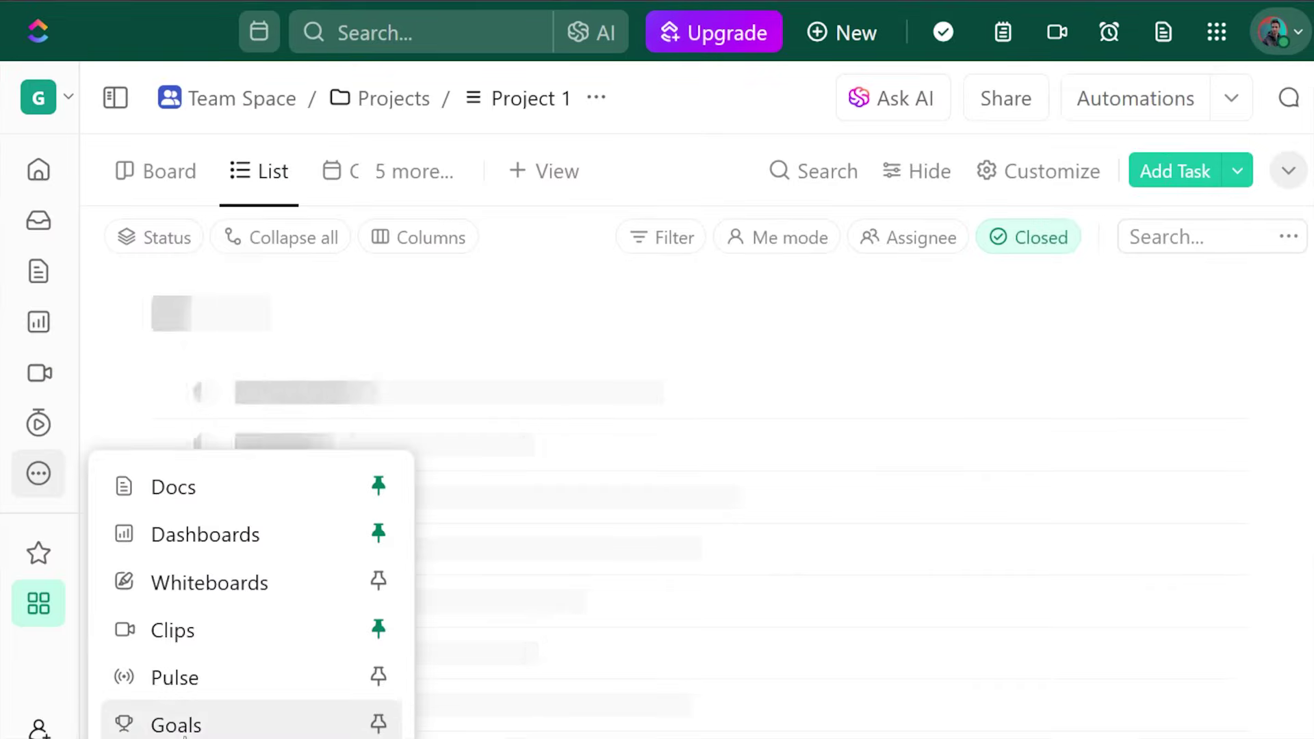
- Start a new goal named 'post a video a day' with me as its owner
click(176, 726)
click(953, 179)
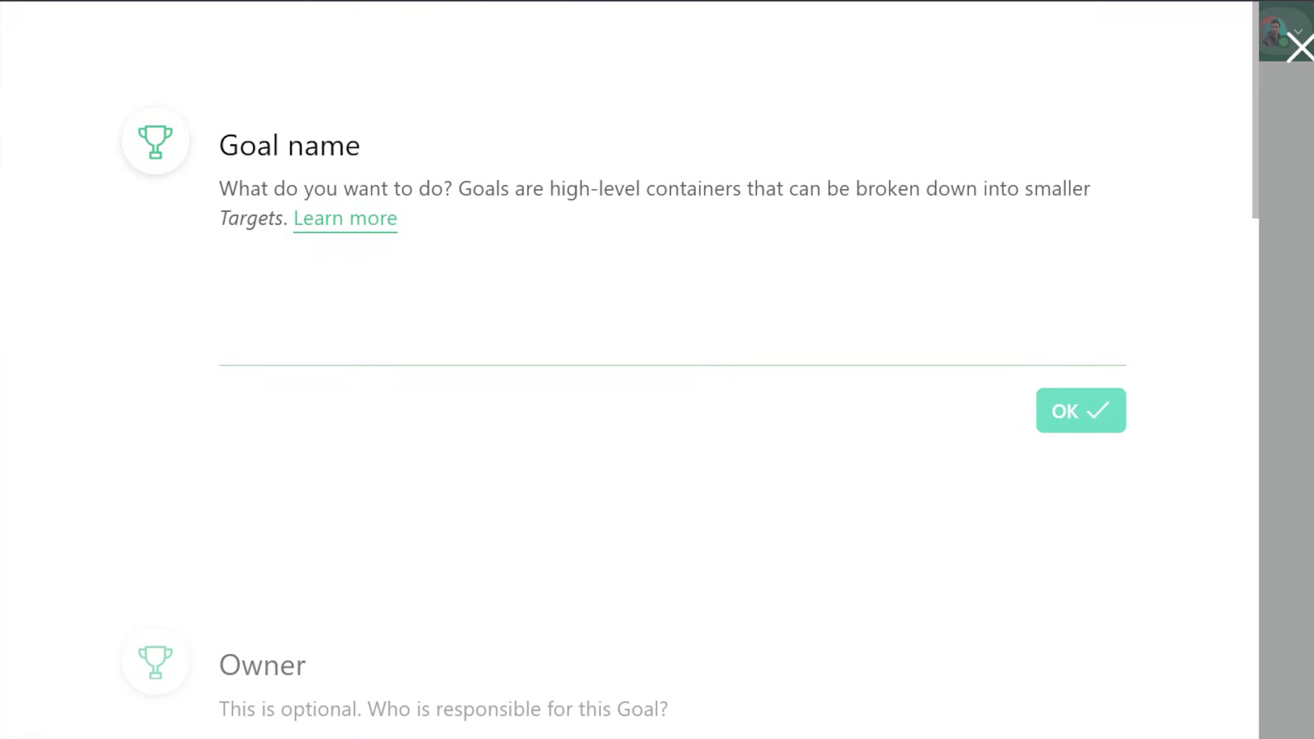
text(post a video a day)
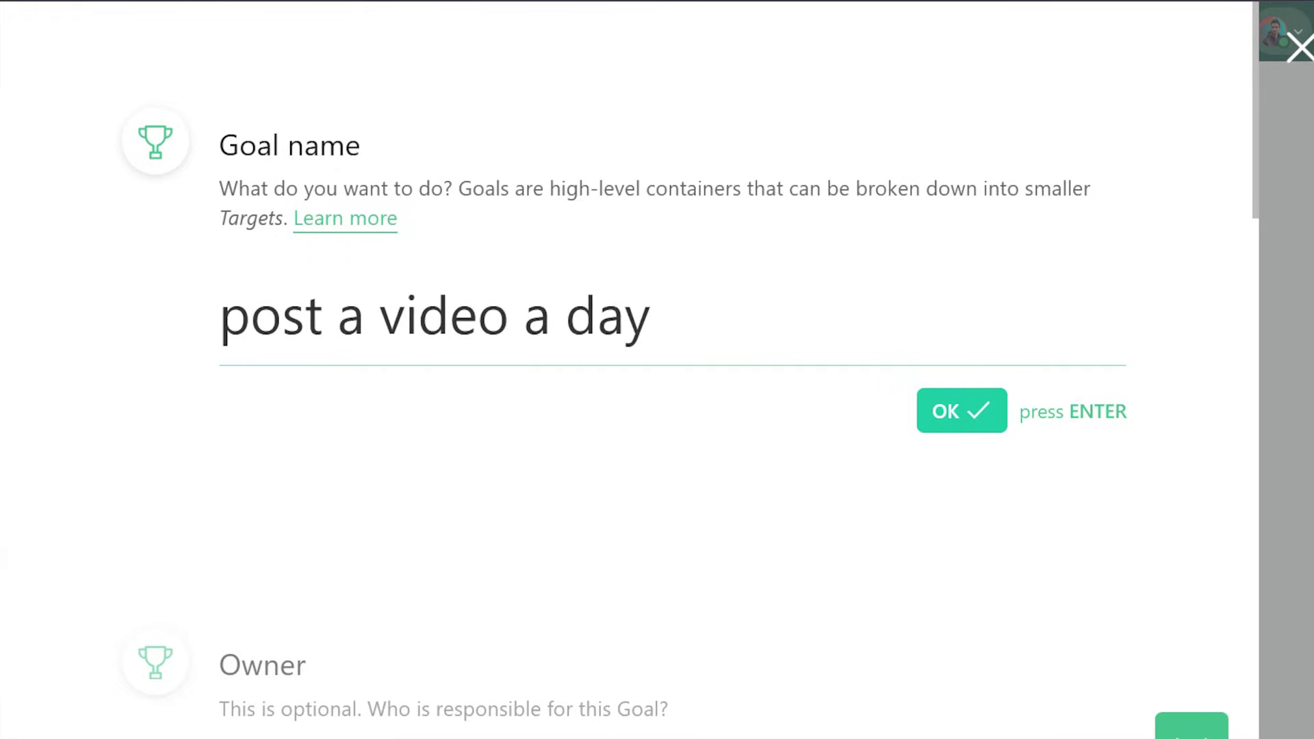
click(950, 421)
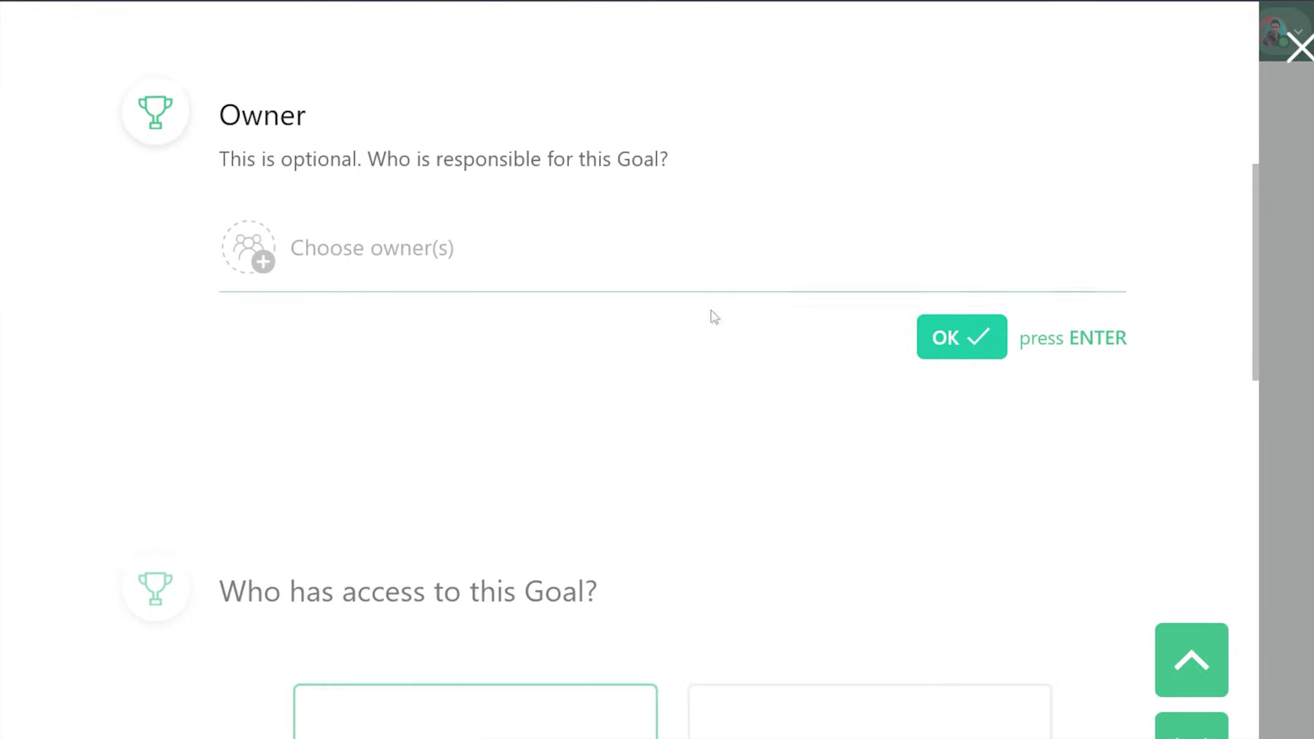
click(346, 273)
click(323, 405)
click(959, 355)
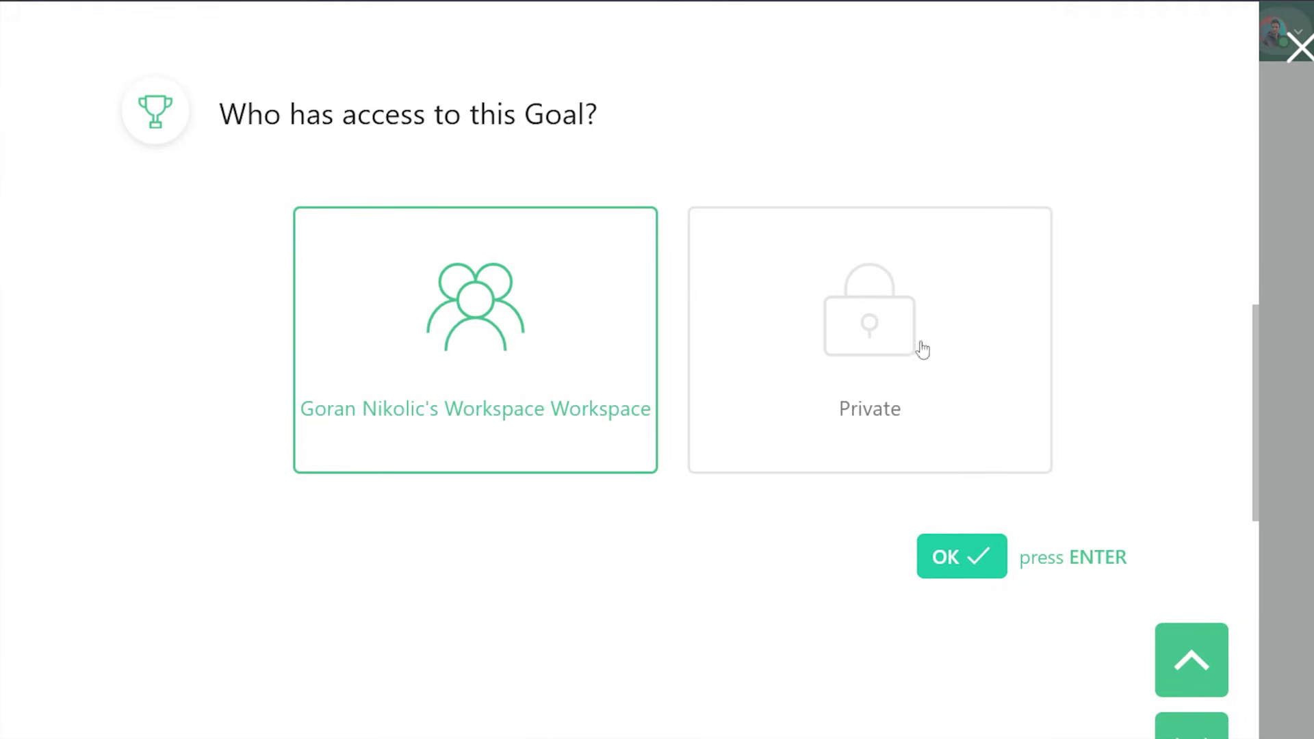
- Keep Workspace access, set the goal to end in 4 weeks, and finish without a description
click(960, 555)
click(459, 245)
click(337, 682)
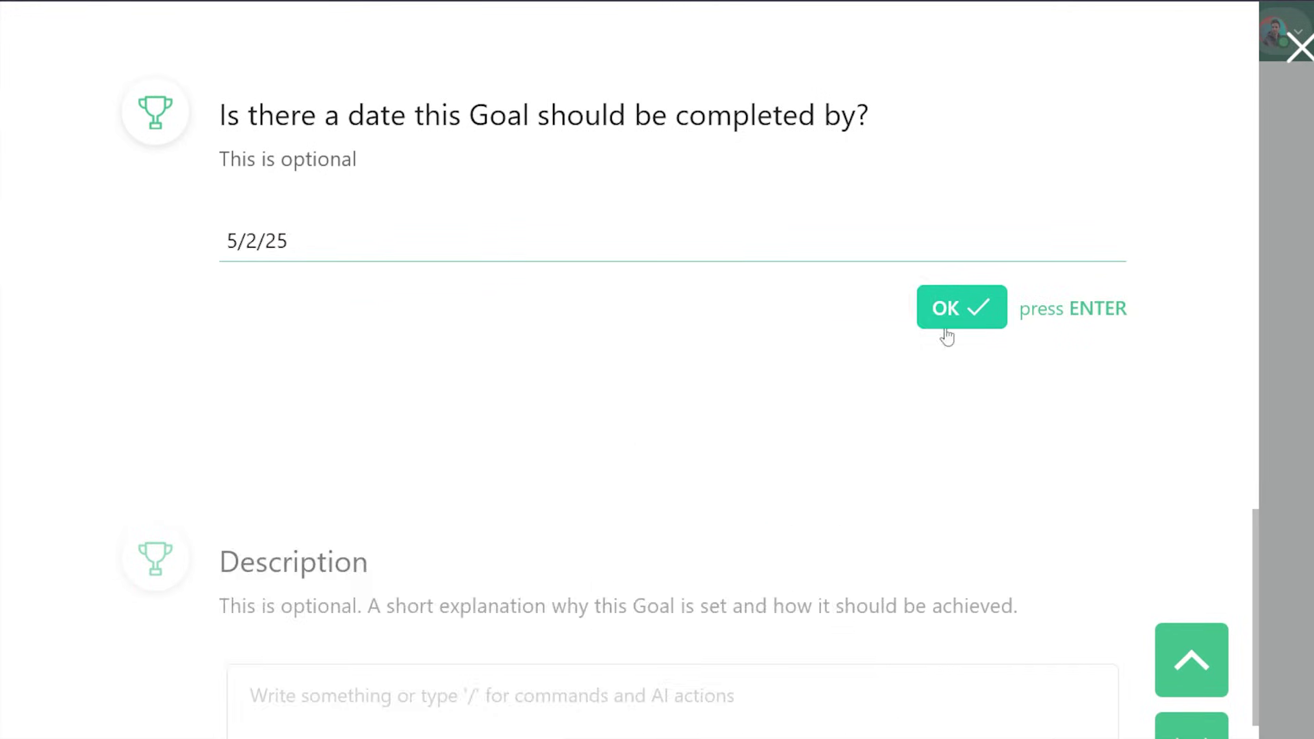
key(Return)
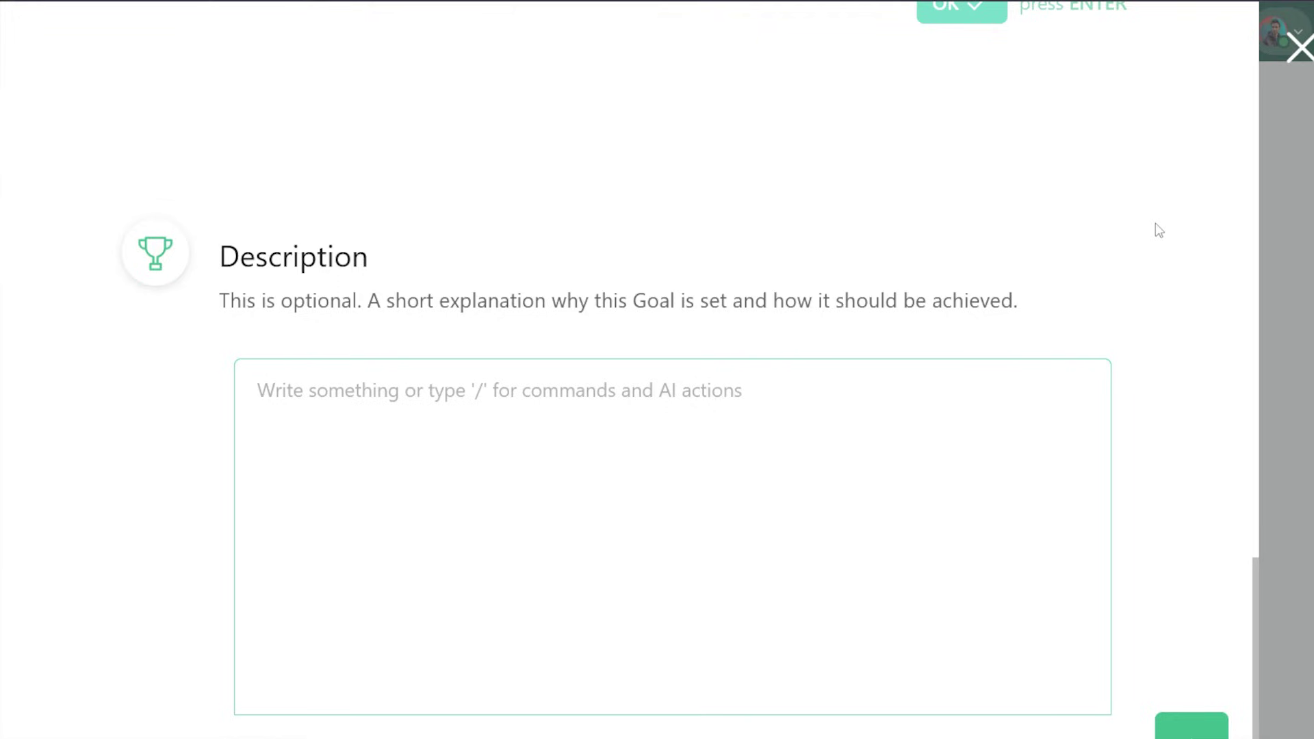
key(Return)
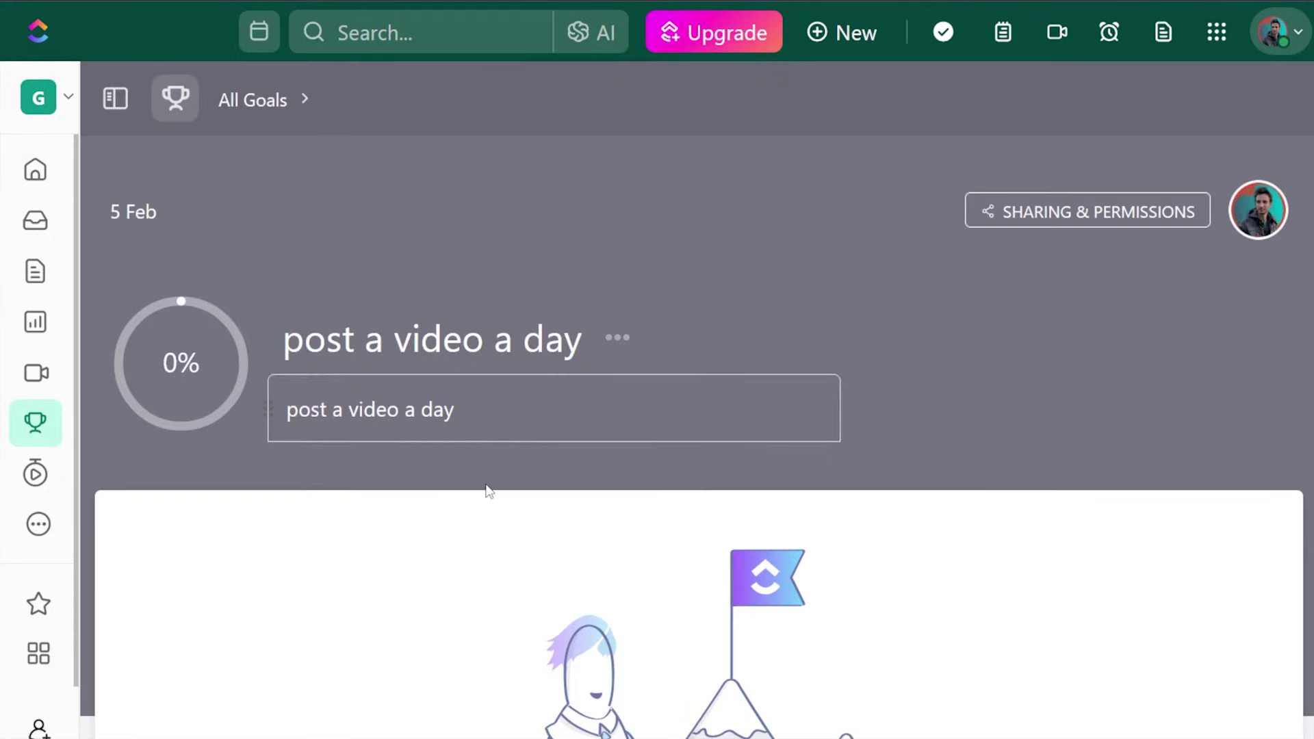
- Scroll down the 'post a video a day' goal page
scroll(419, 424, down, 5)
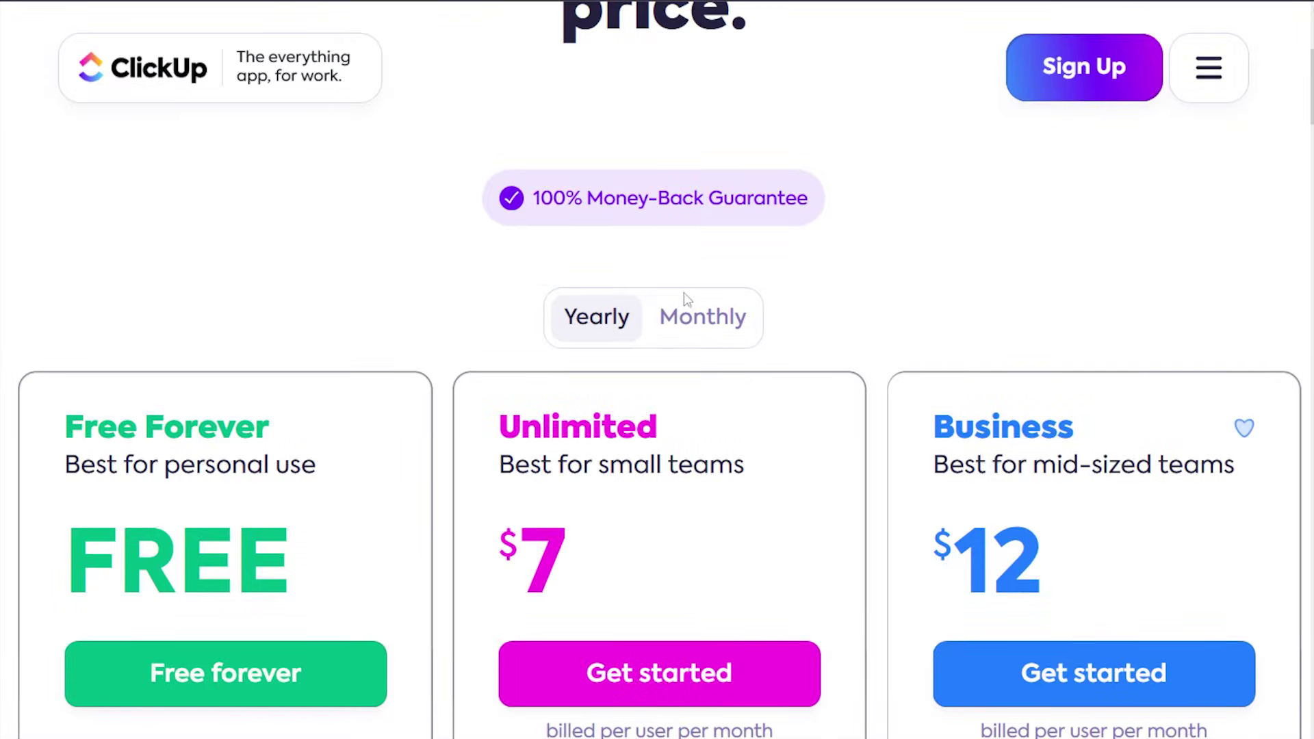
scroll(1309, 99, down, 3)
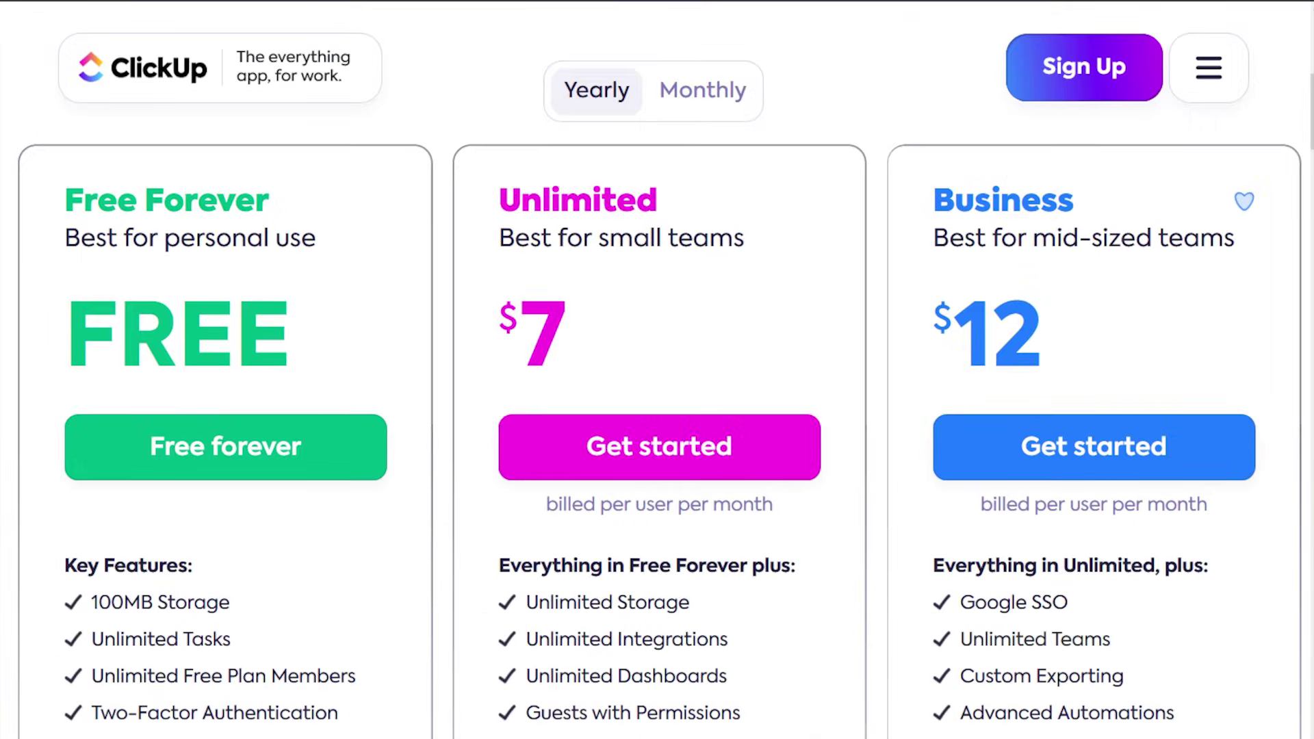
scroll(657, 369, down, 2)
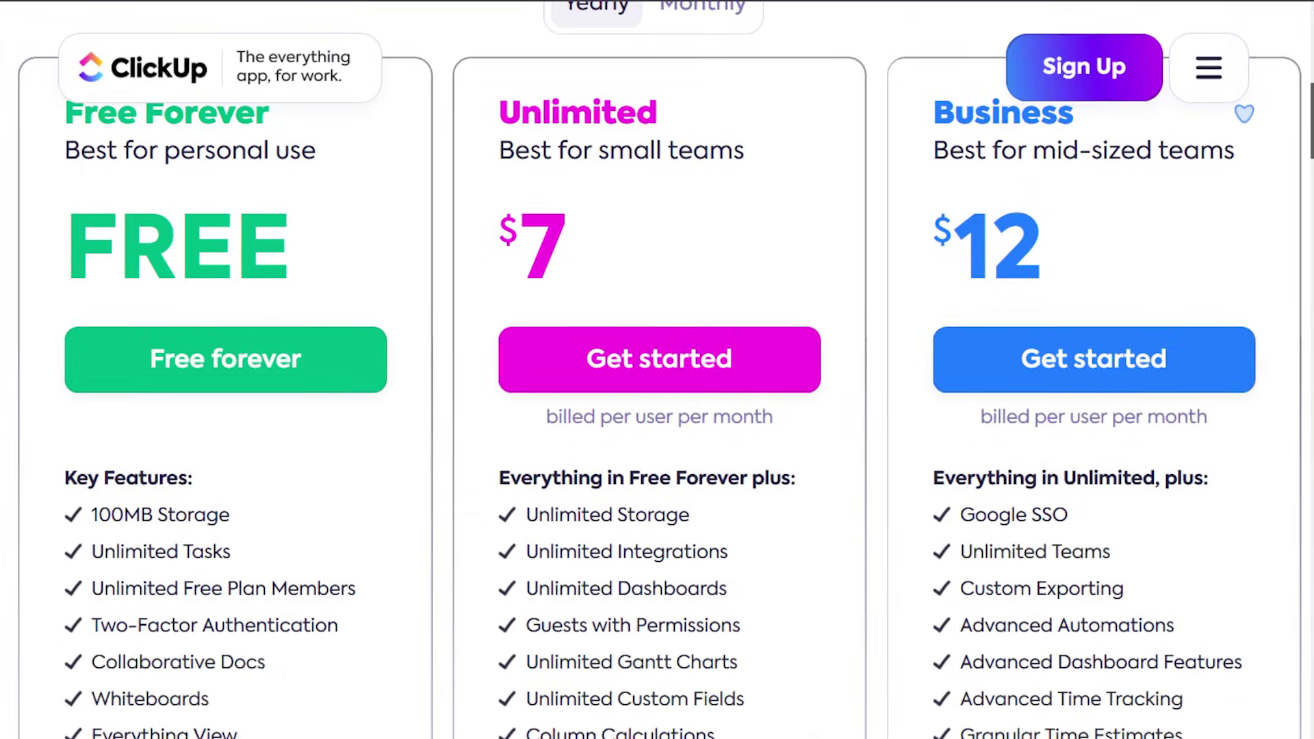
scroll(657, 369, down, 15)
scroll(656, 369, down, 8)
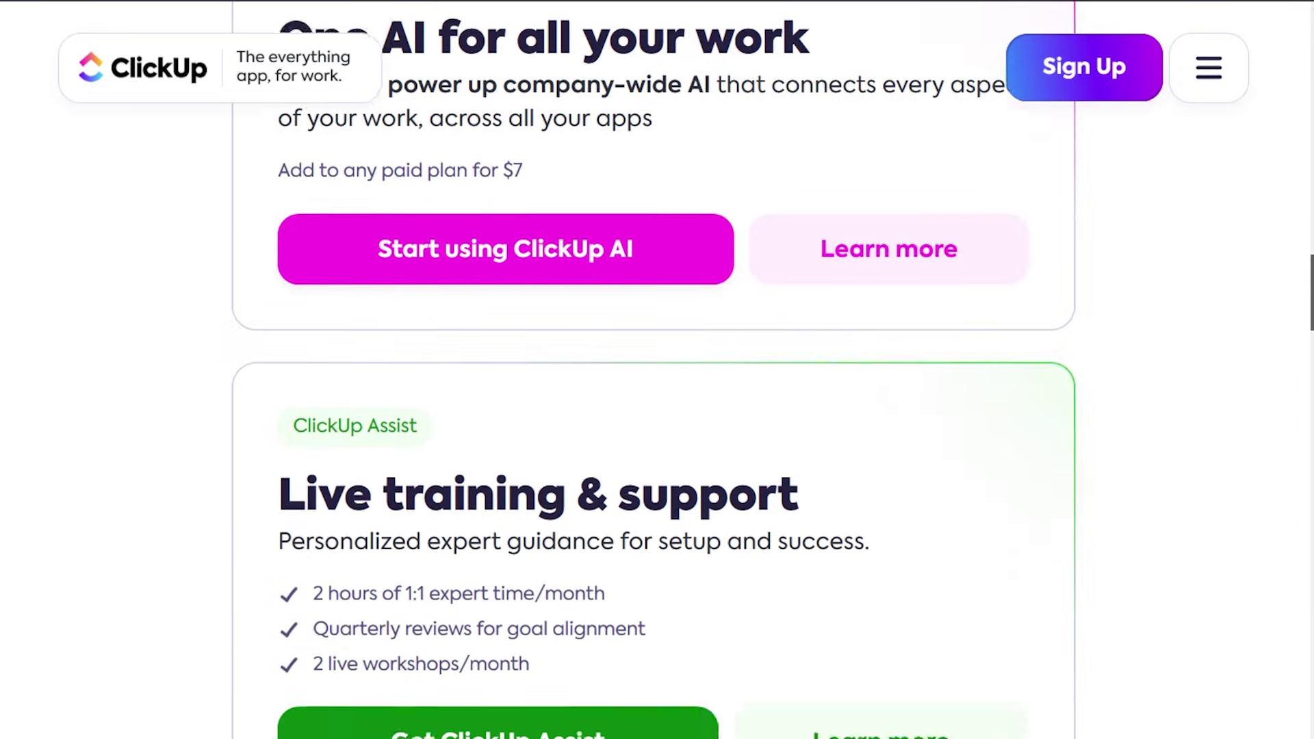
scroll(657, 370, down, 4)
scroll(657, 369, down, 15)
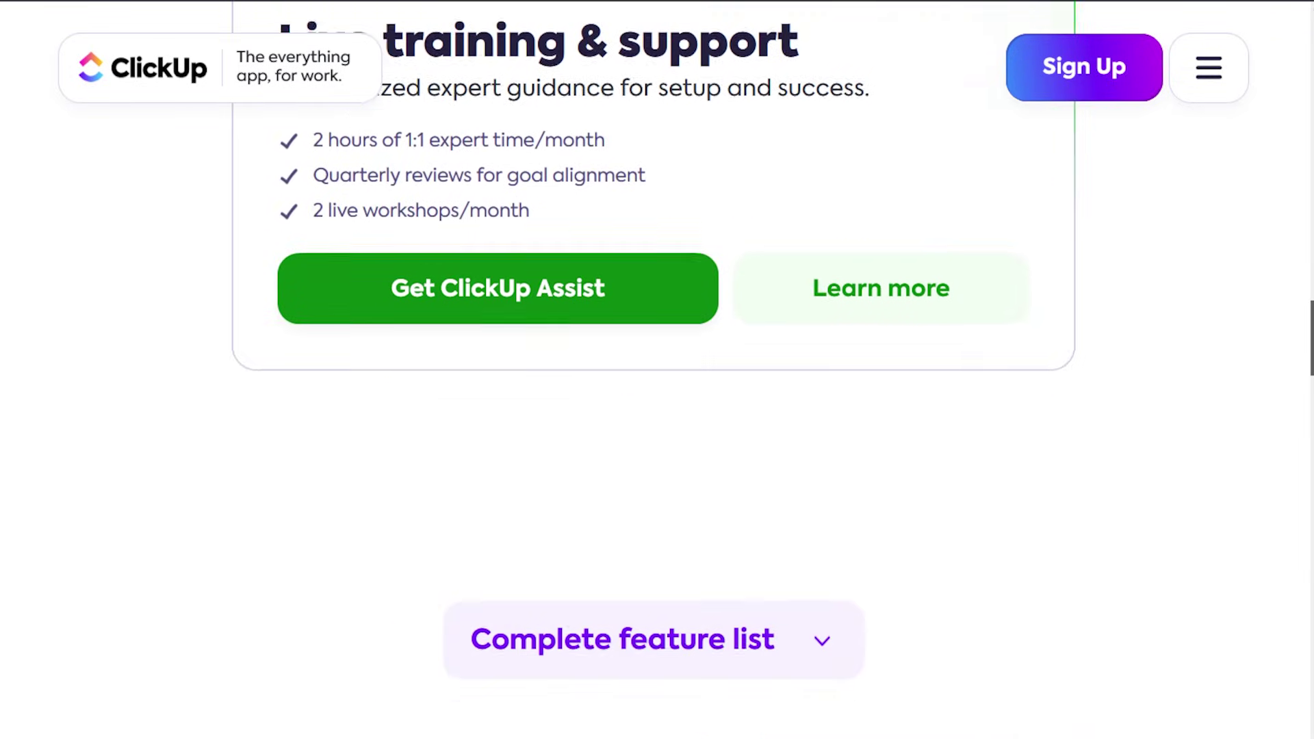
scroll(657, 370, down, 5)
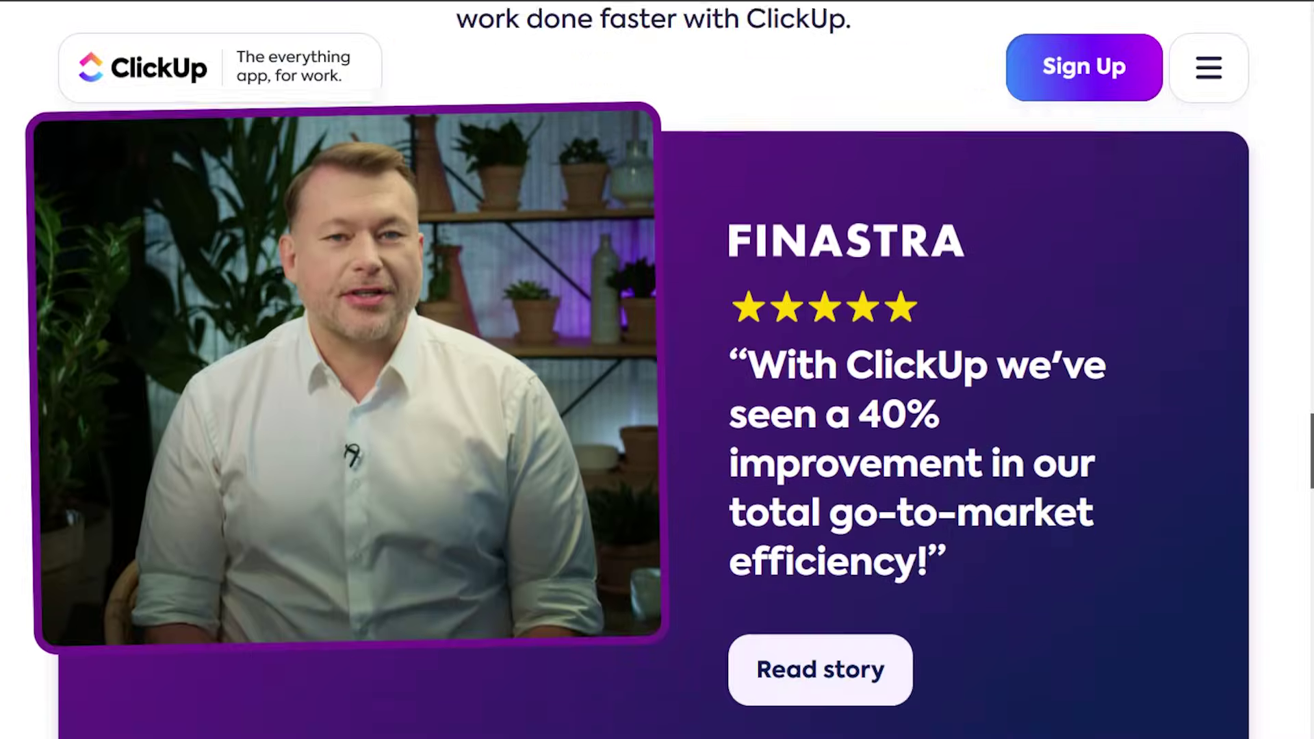